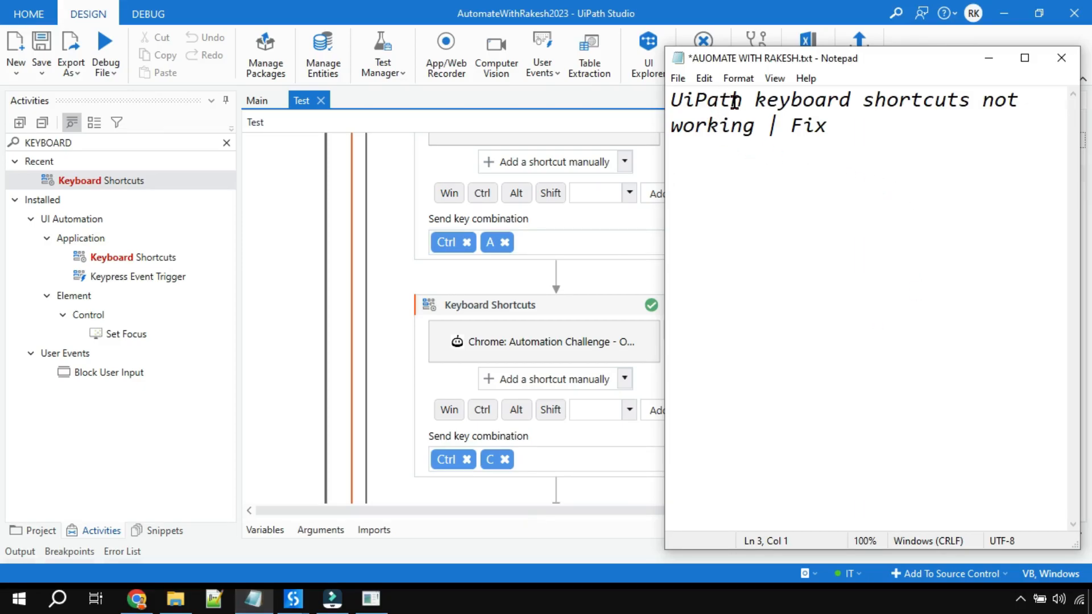
Highlight the keyboard-shortcuts phrase in the note and return to the workflow designer
double_click(708, 99)
left_click_drag(756, 100, 1019, 102)
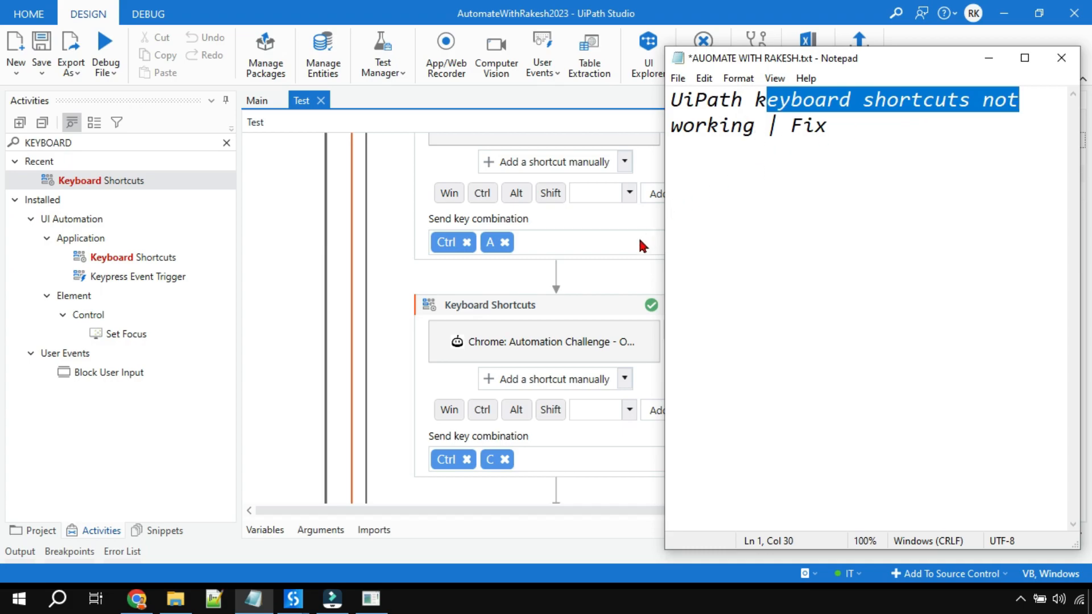
left_click(379, 267)
scroll(757, 312, "up", 3)
scroll(757, 311, "up", 2)
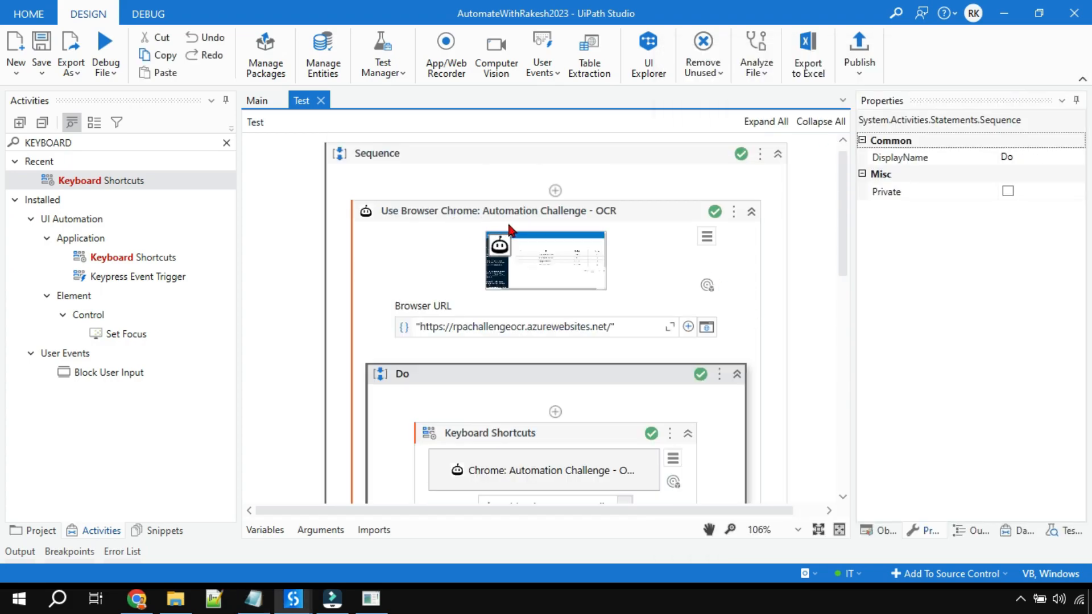
scroll(574, 341, "down", 3)
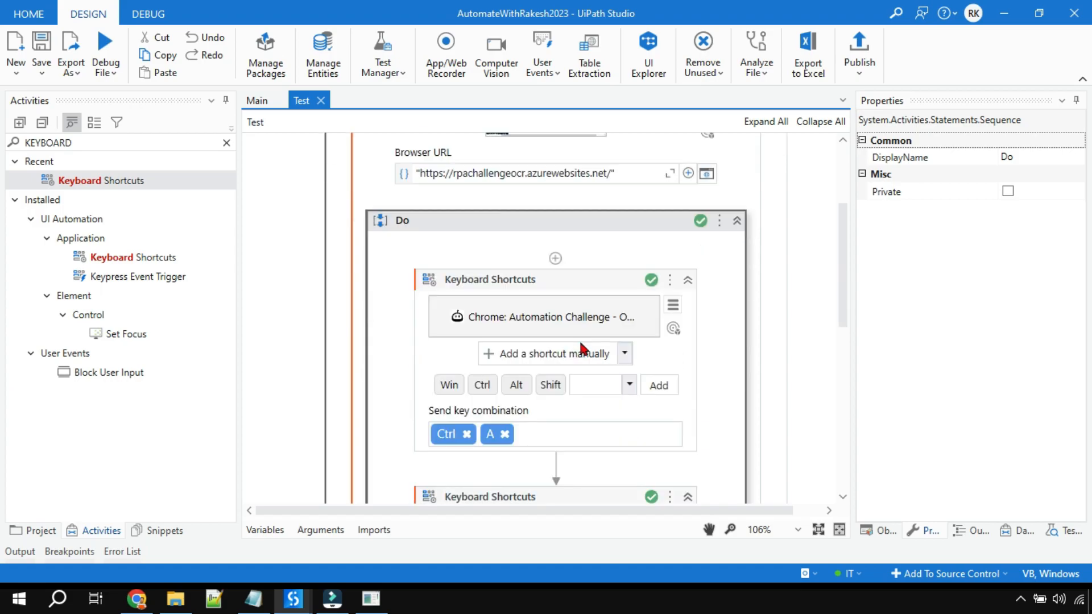
scroll(470, 440, "down", 1)
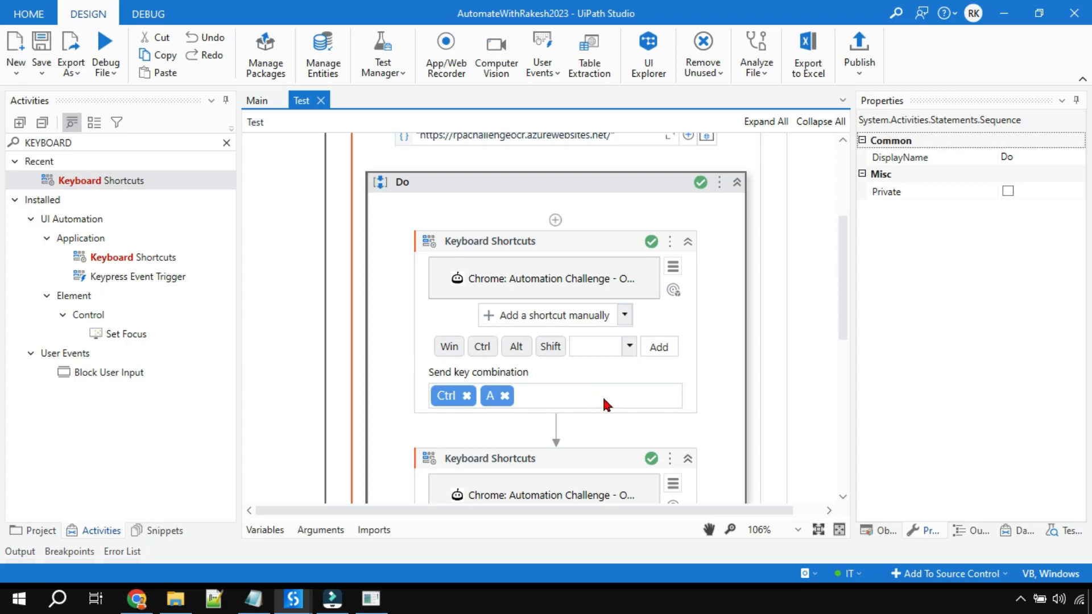
left_click_drag(845, 311, 851, 386)
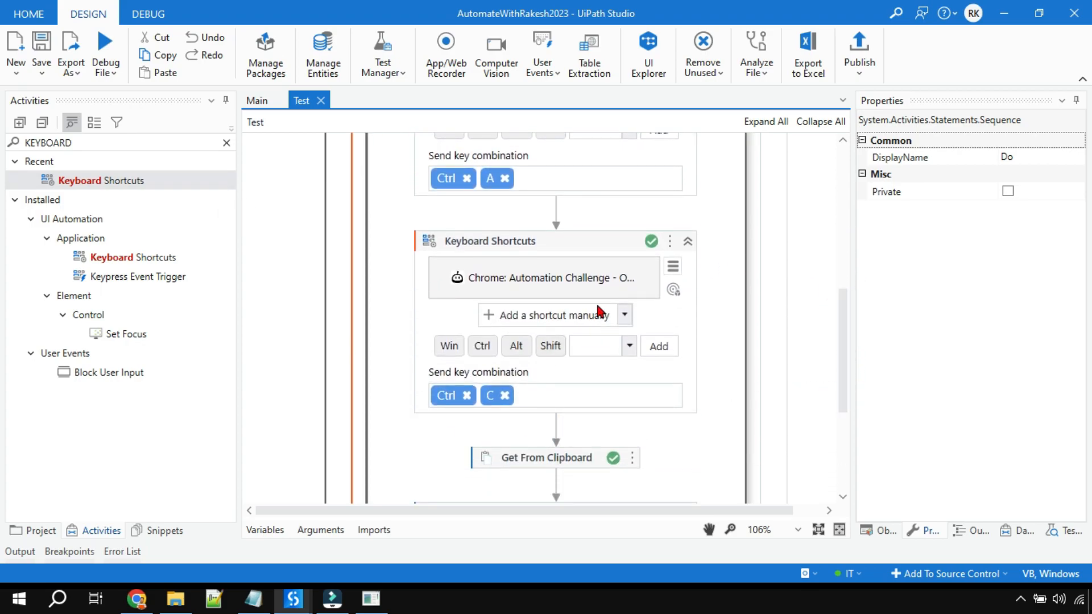
Add the line abc123 below the Notepad heading and select it
left_click(254, 598)
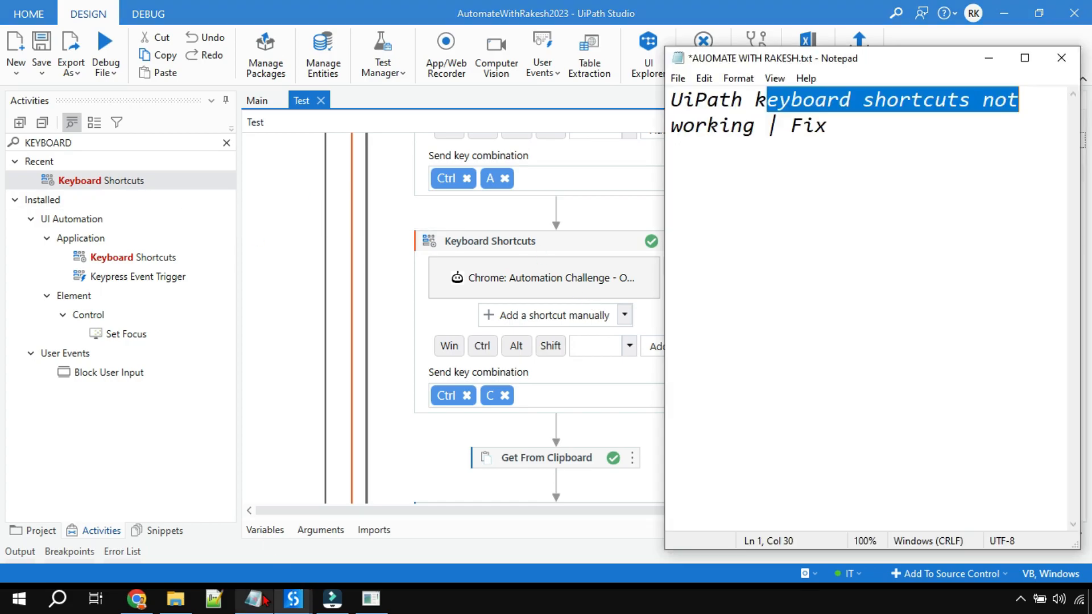
left_click(870, 184)
key("Down")
key("Return")
type("abc")
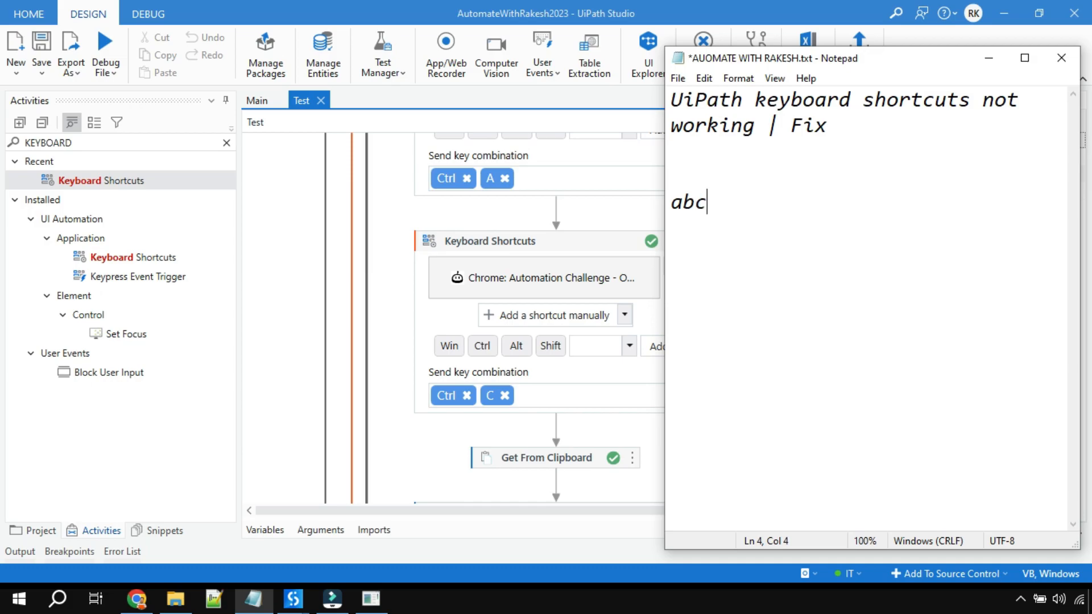
type("123")
left_click_drag(762, 205, 671, 203)
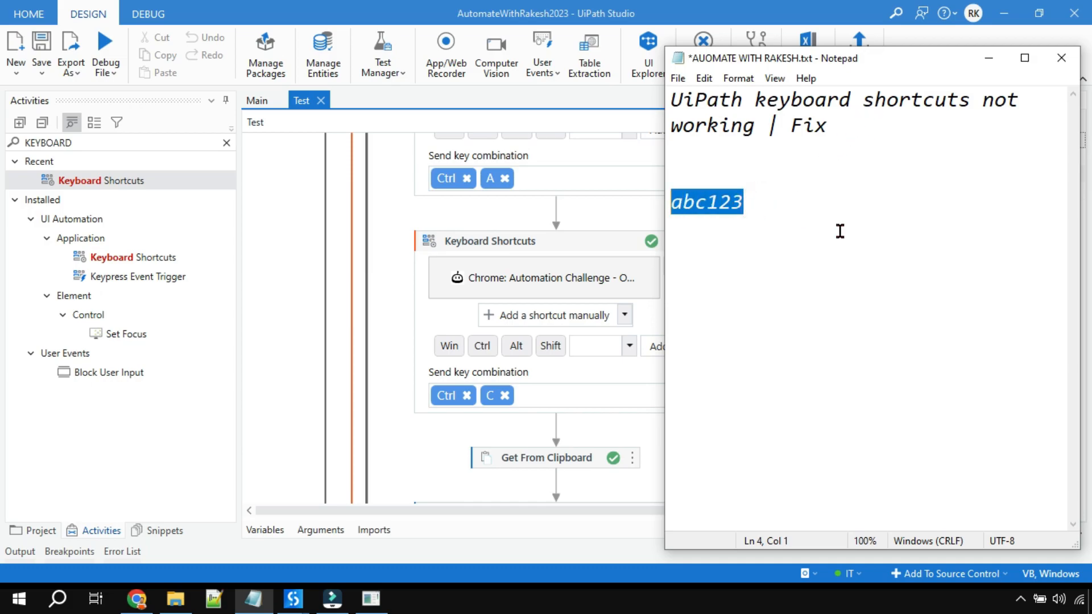
Check the Get From Clipboard step's Result variable and start a Debug File run
left_click(395, 376)
scroll(511, 375, "down", 1)
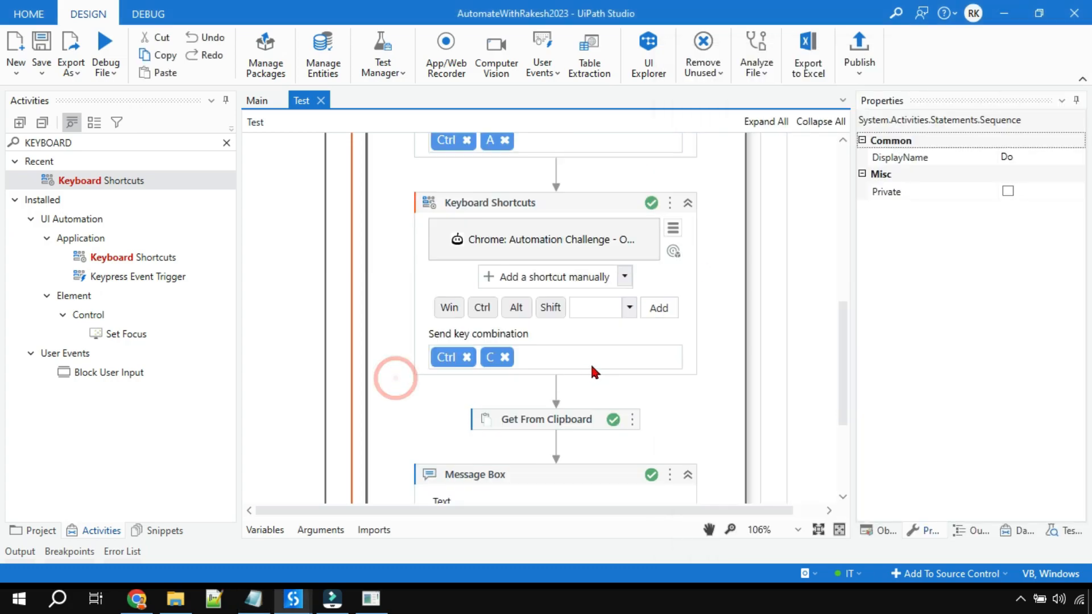
scroll(595, 372, "down", 2)
scroll(609, 342, "down", 2)
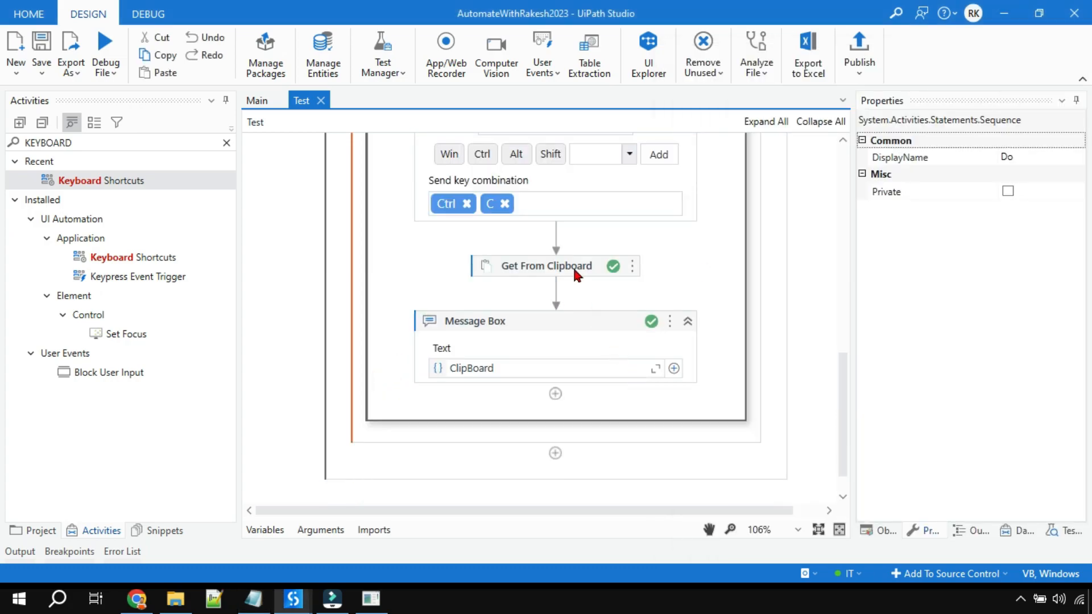
left_click(542, 269)
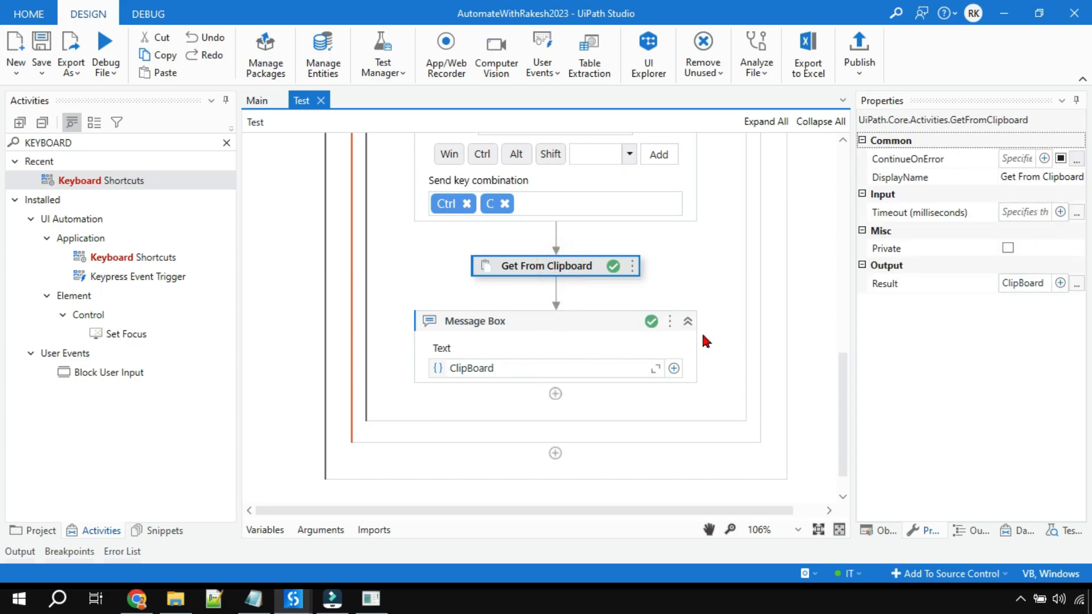
left_click(802, 294)
scroll(827, 288, "up", 5)
scroll(826, 288, "up", 3)
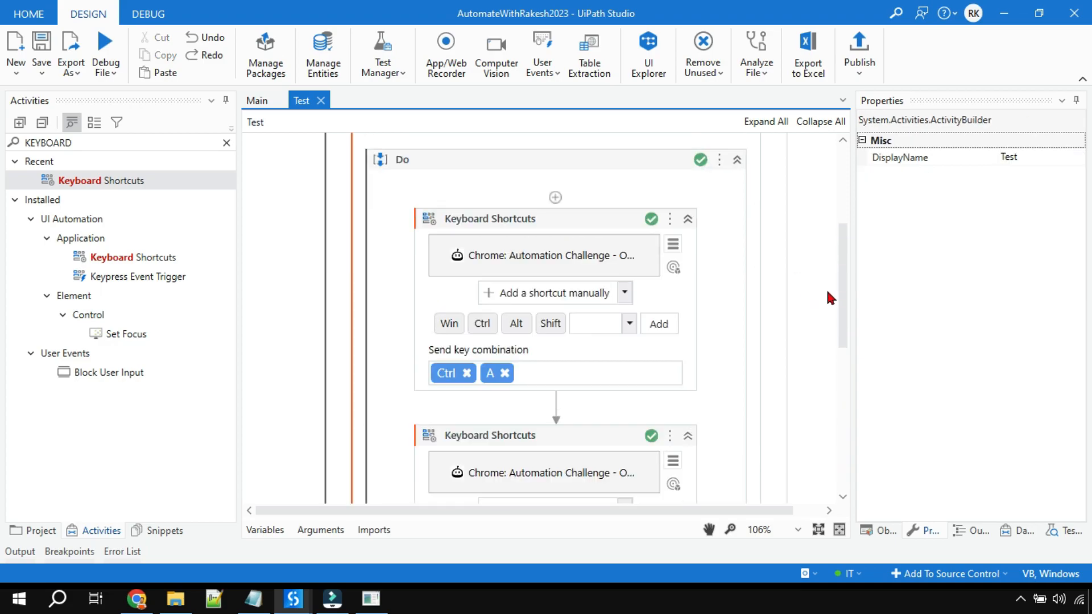
scroll(626, 351, "down", 1)
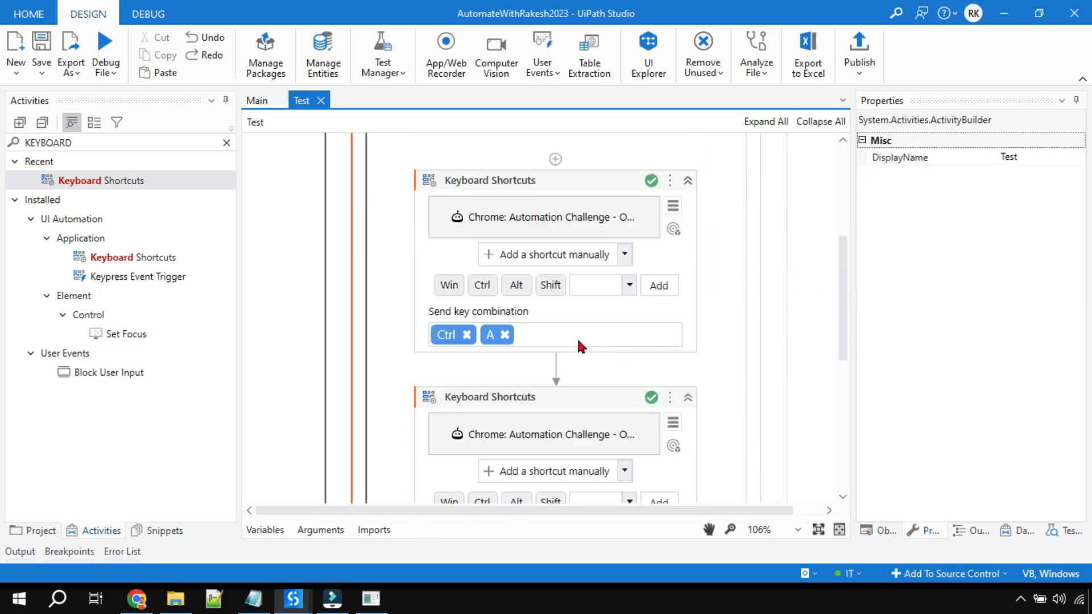
scroll(566, 362, "down", 3)
scroll(603, 366, "down", 3)
scroll(587, 395, "down", 2)
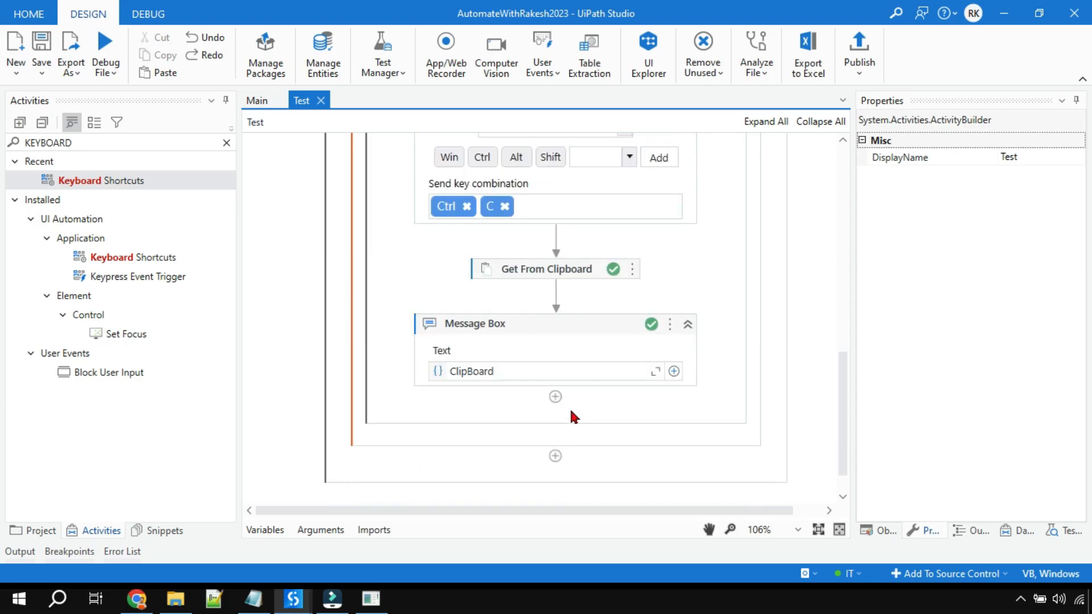
scroll(574, 400, "up", 2)
scroll(728, 335, "up", 3)
scroll(733, 330, "up", 3)
scroll(732, 331, "up", 3)
scroll(732, 330, "up", 2)
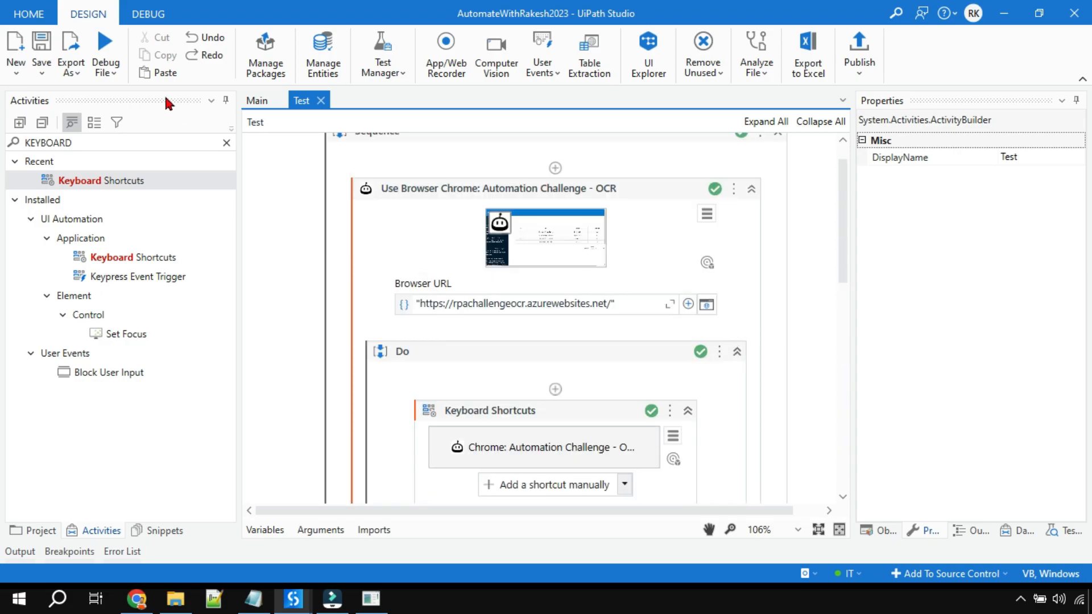
left_click(104, 43)
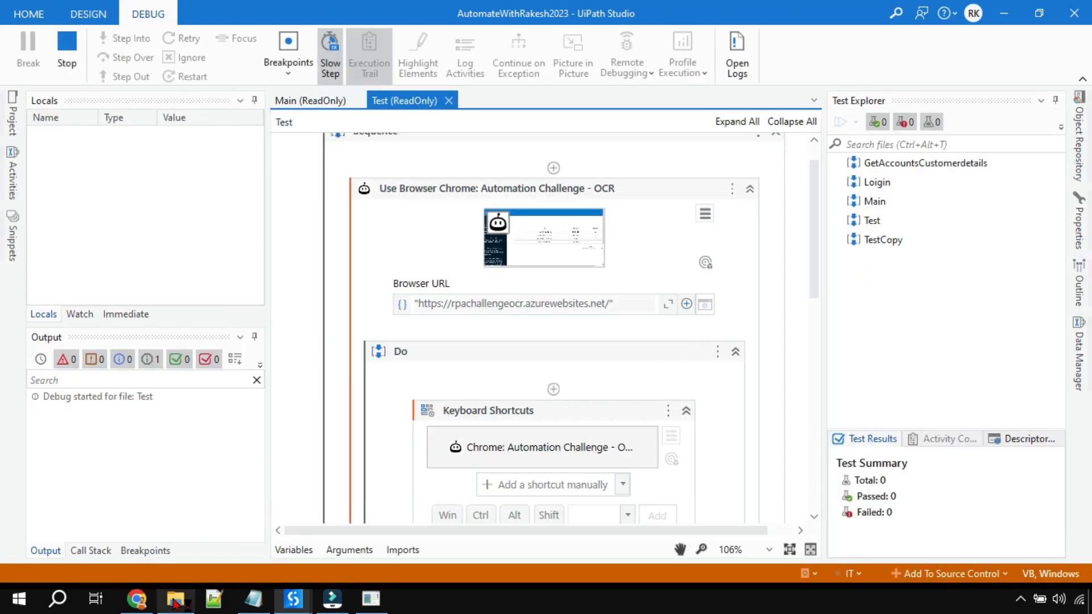
Bring Notepad with abc123 forward while the debug run executes
left_click(254, 600)
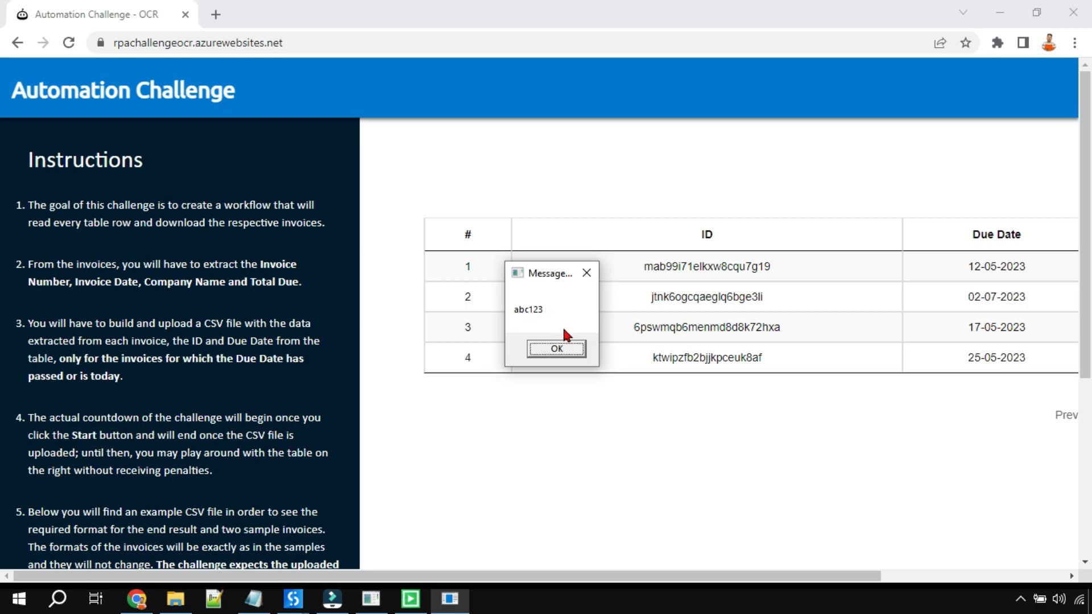
Dismiss the abc123 message box and return to UiPath Studio as execution ends
left_click(558, 350)
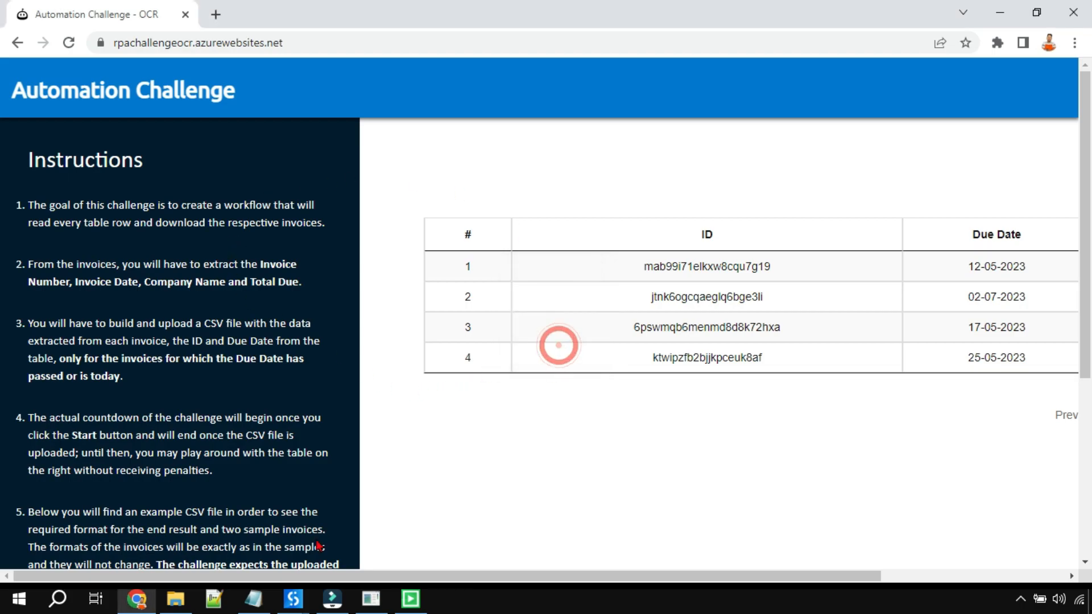
mouse_move(293, 599)
left_click(207, 503)
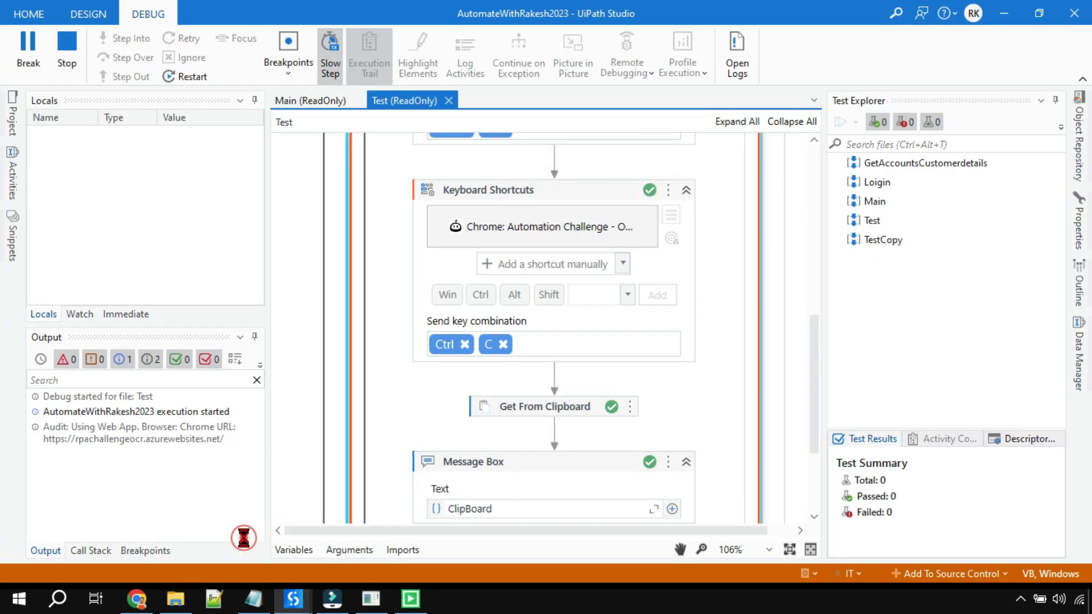
scroll(570, 333, "up", 1)
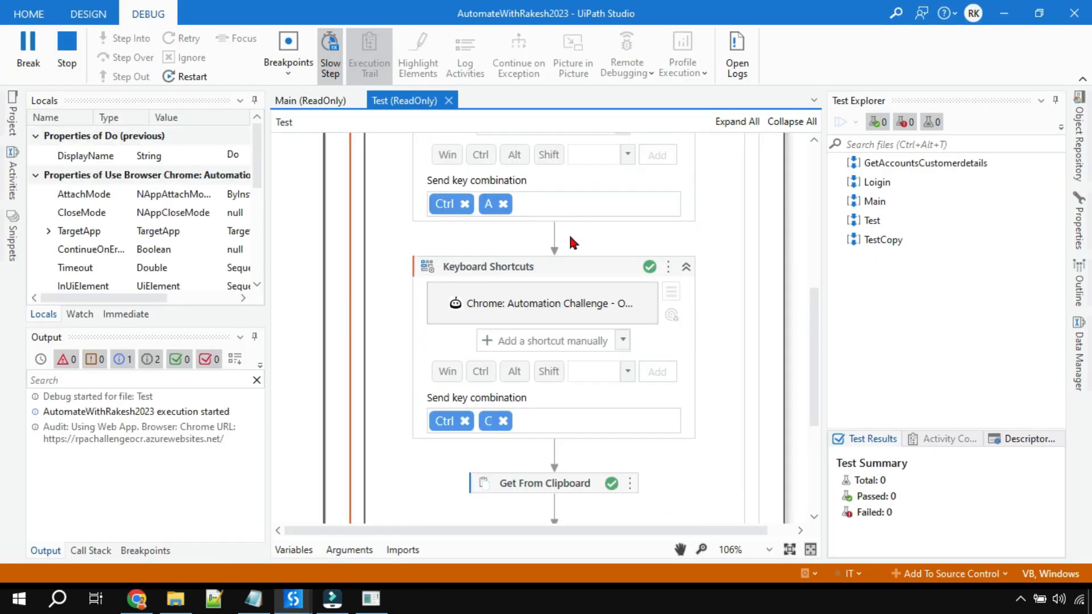
scroll(569, 232, "up", 1)
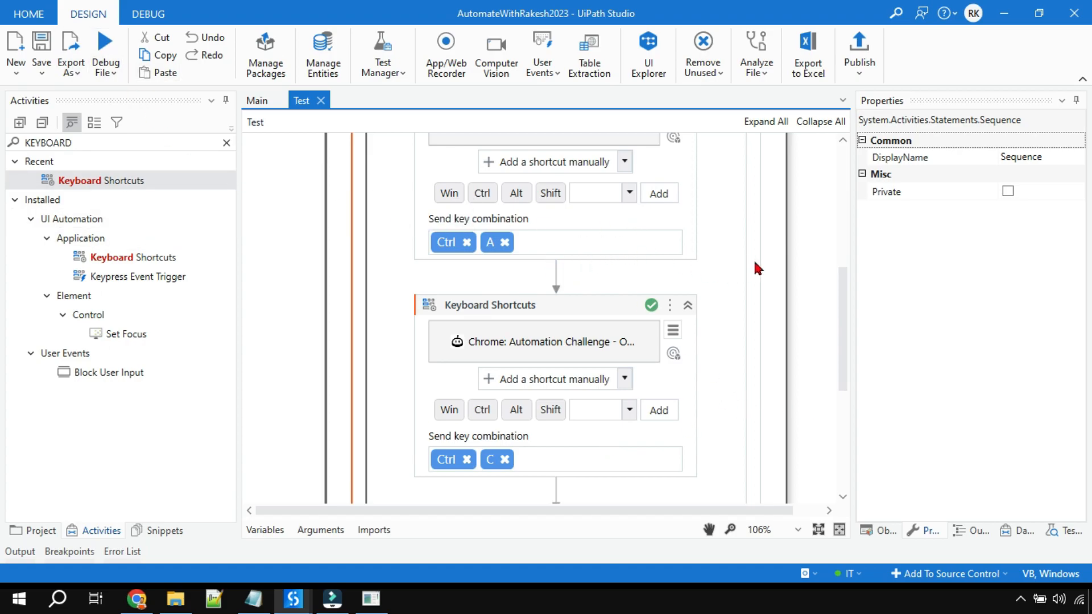
left_click_drag(842, 289, 842, 180)
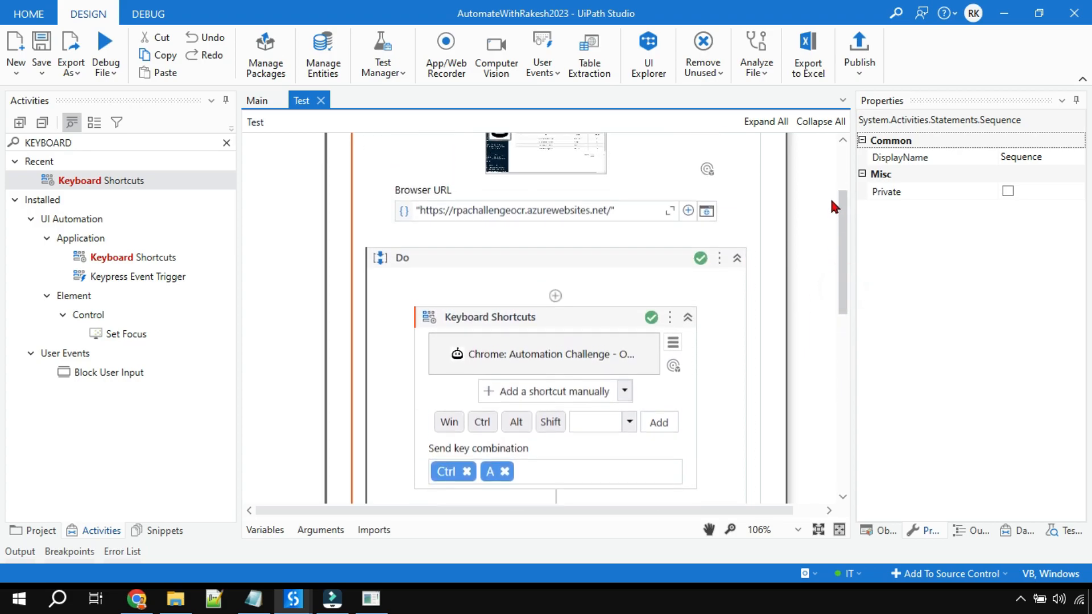
scroll(444, 177, "down", 1)
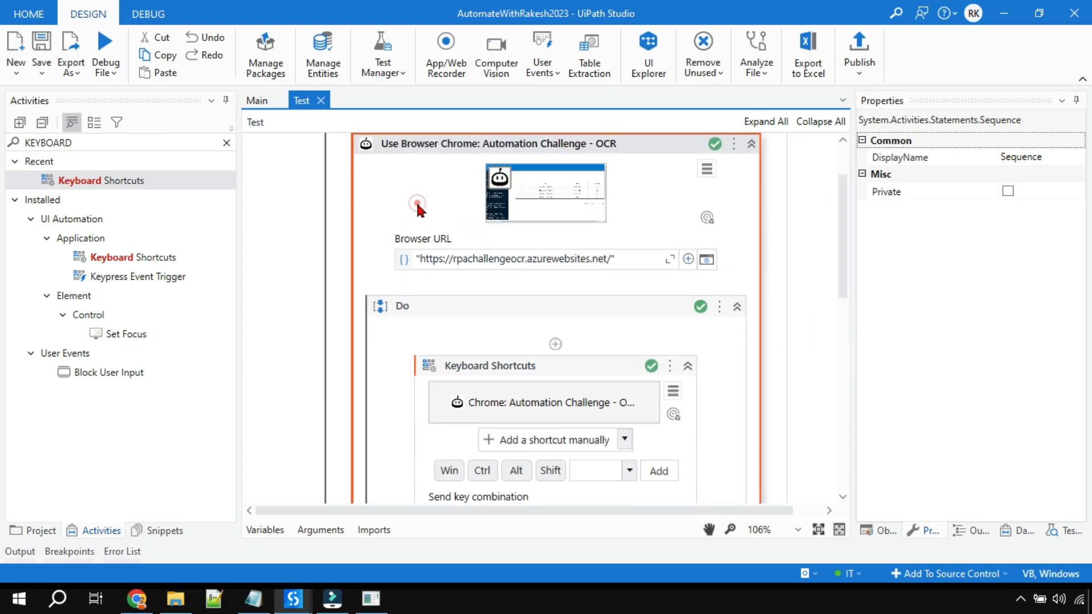
Select Use Browser Chrome, then the first Keyboard Shortcuts activity to view its properties
left_click(416, 201)
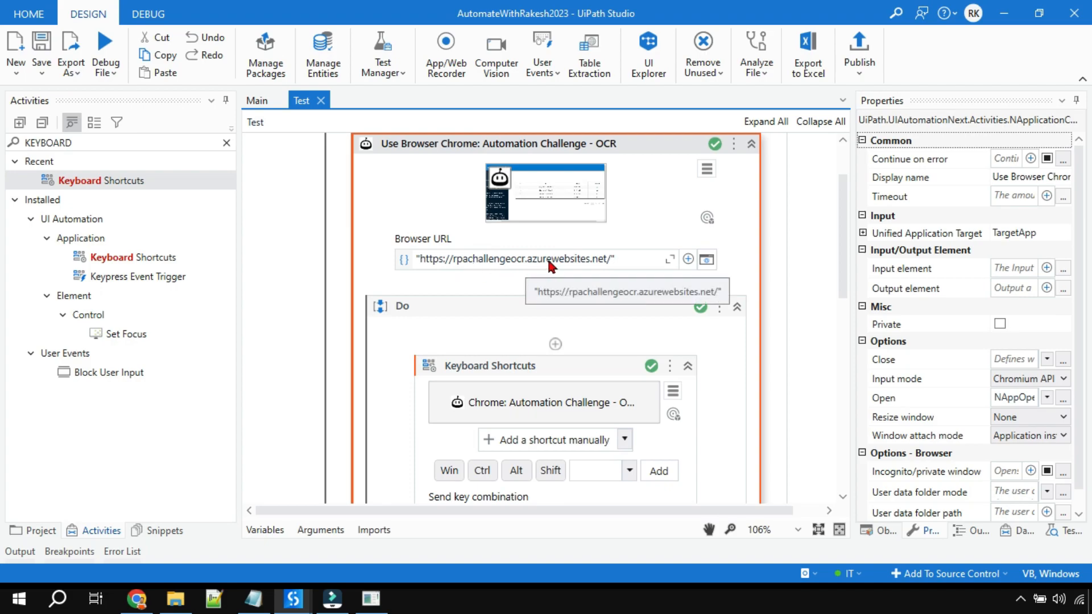
scroll(529, 282, "down", 1)
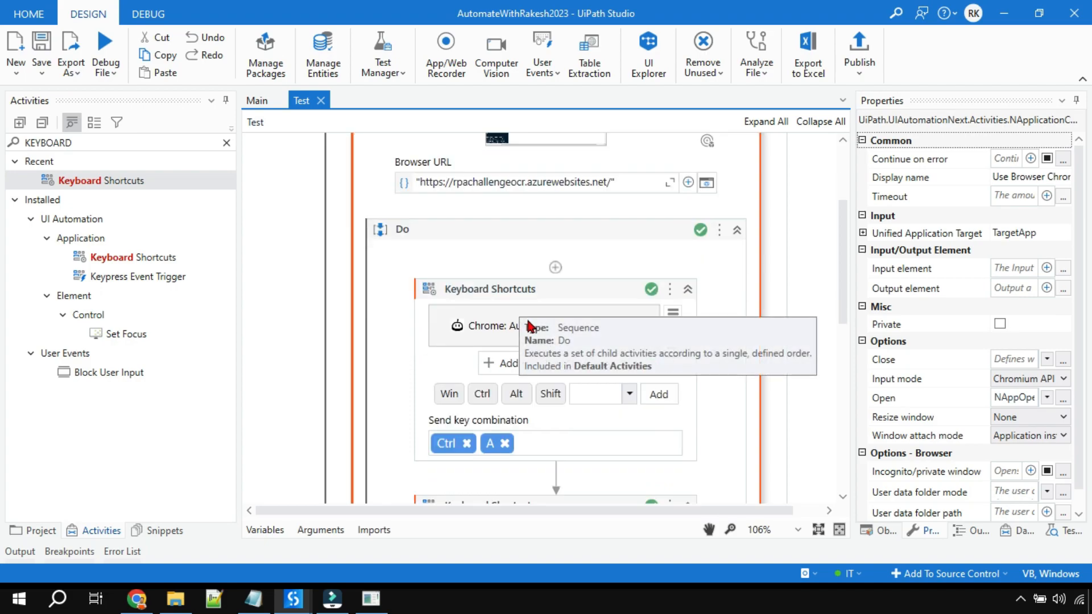
left_click(475, 292)
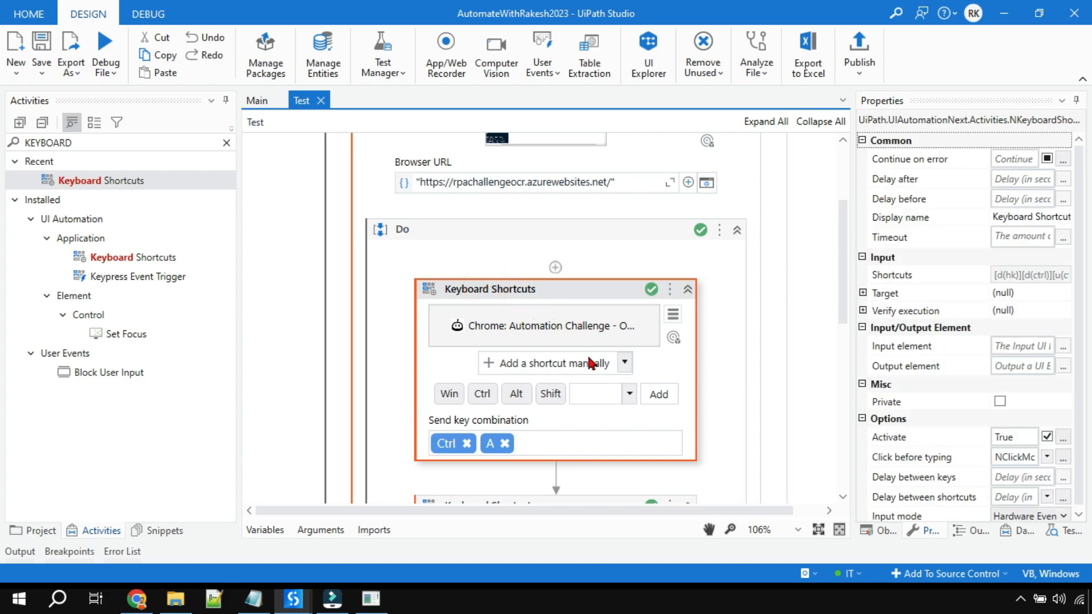
scroll(543, 341, "down", 1)
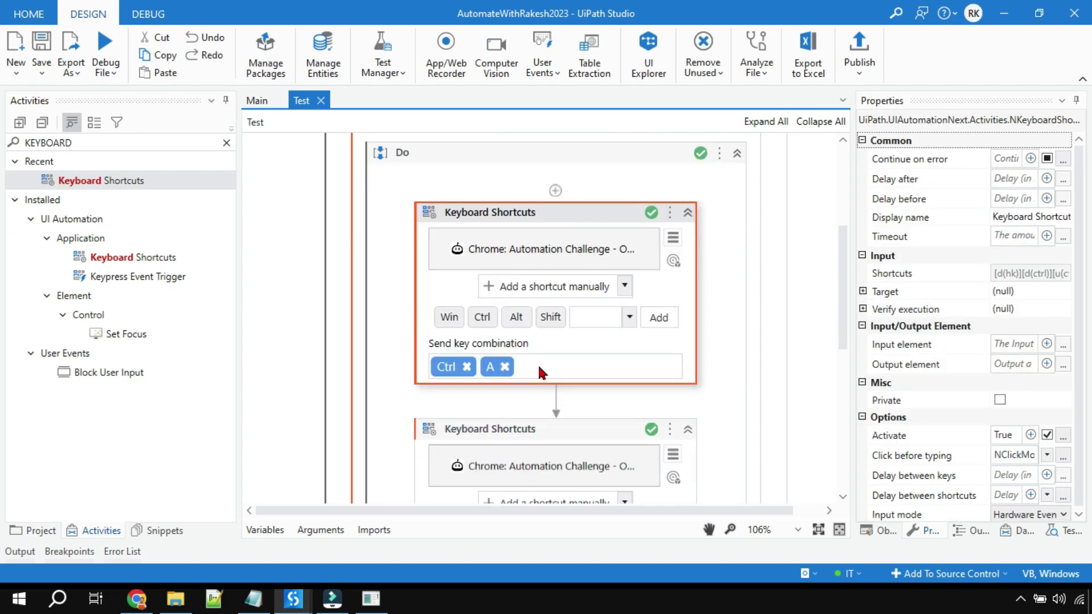
Remove the A and Ctrl chips, then add Ctrl and A as separate keys
left_click(506, 370)
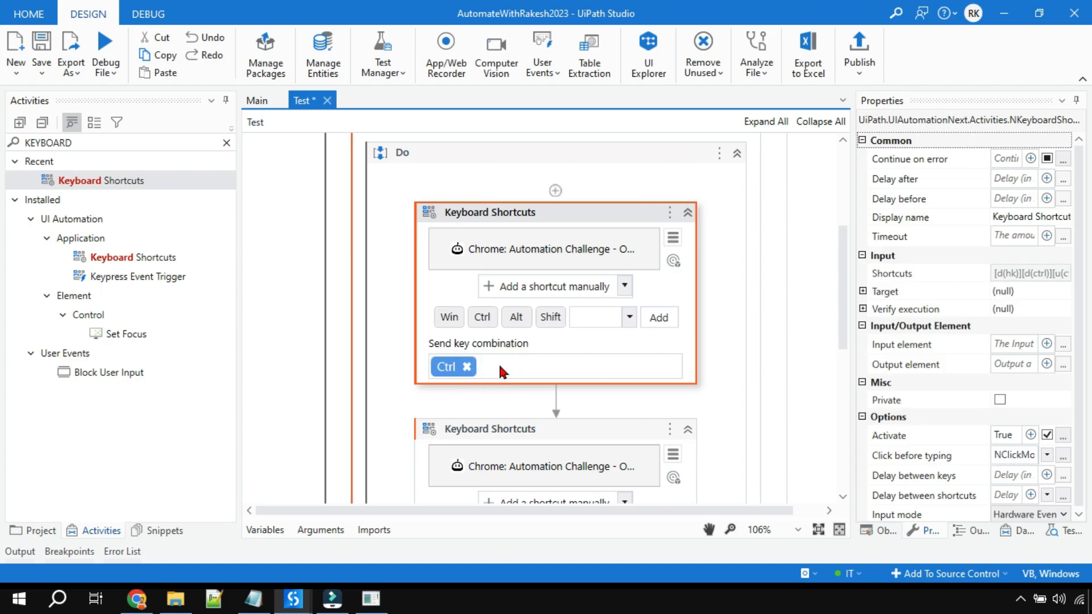
left_click(466, 367)
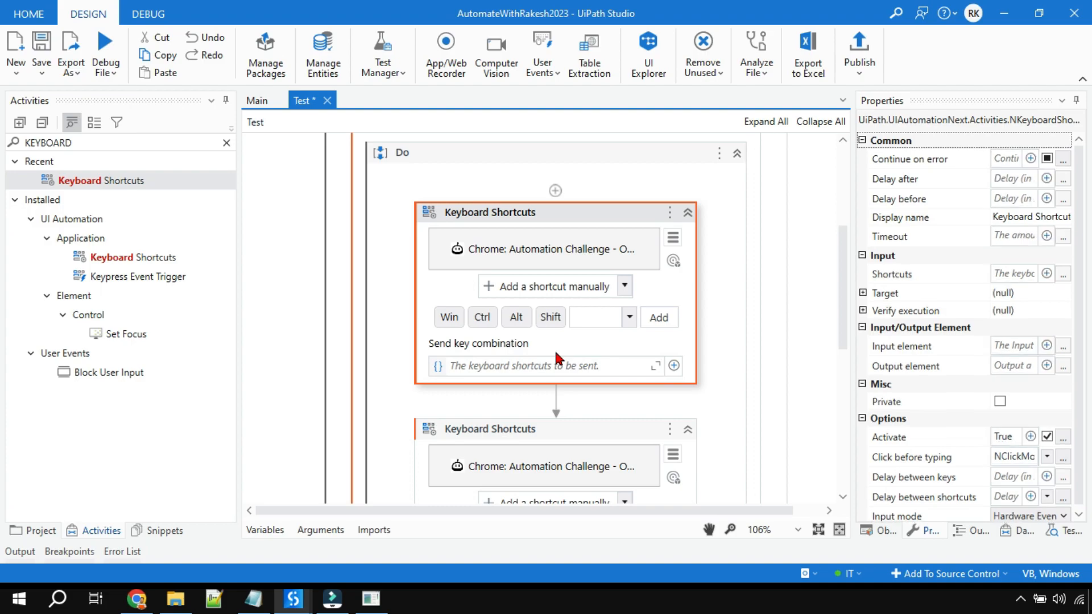
left_click(483, 318)
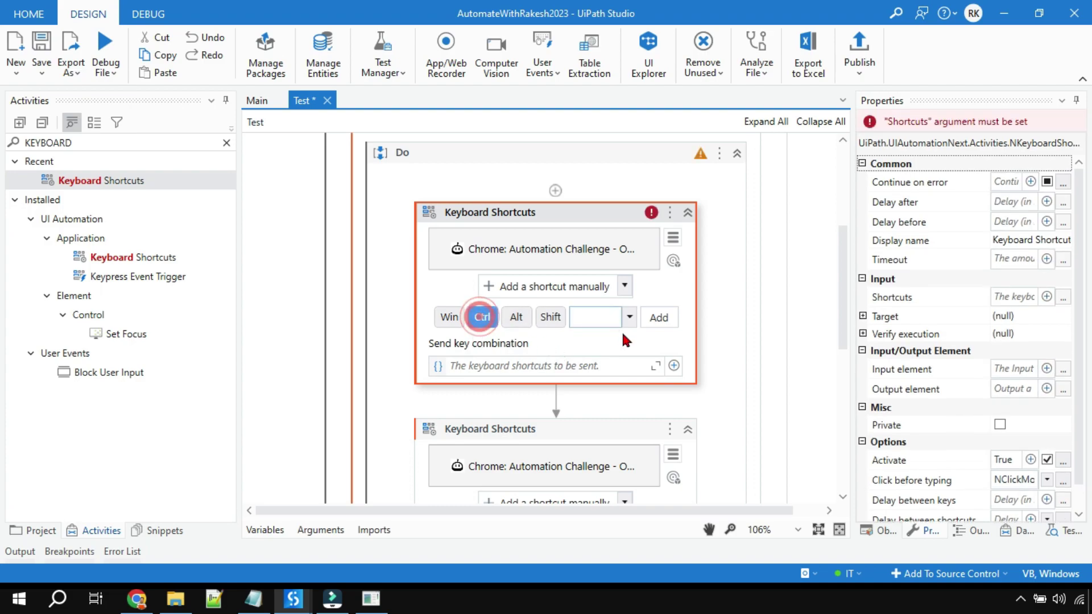
left_click(659, 318)
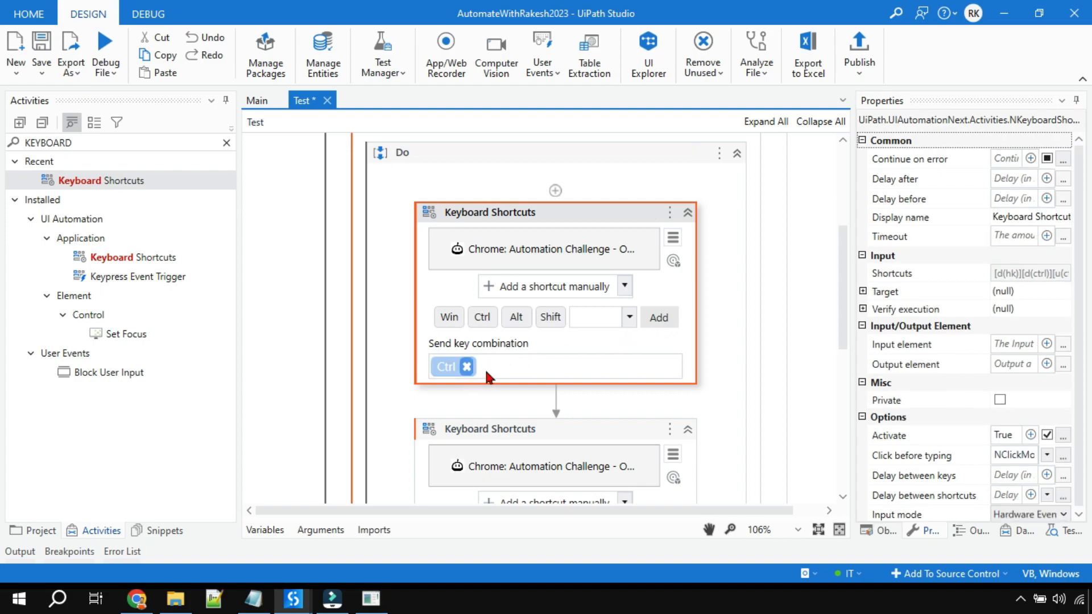
left_click(597, 318)
type("A")
left_click(663, 318)
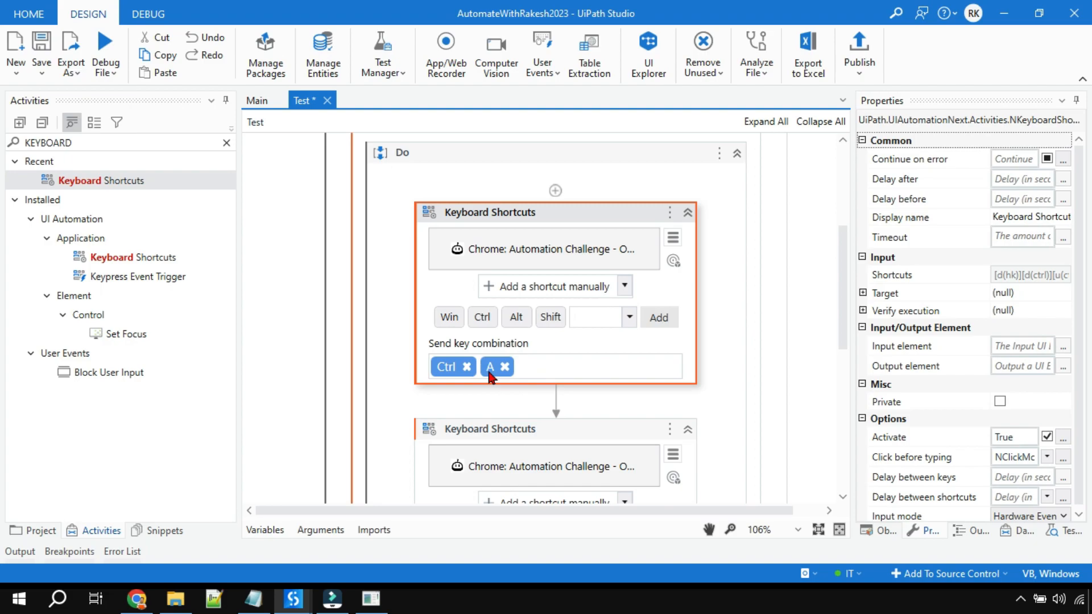
Remove the separate A and Ctrl keys again, leaving the key combination empty
left_click(495, 368)
left_click(466, 367)
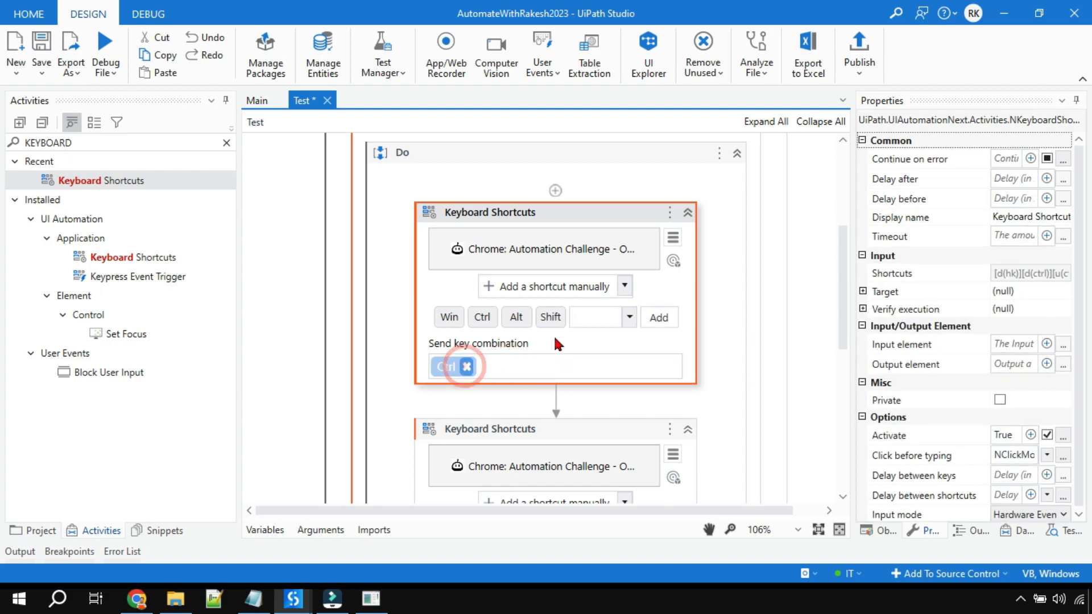
left_click(466, 367)
left_click(595, 318)
type("A")
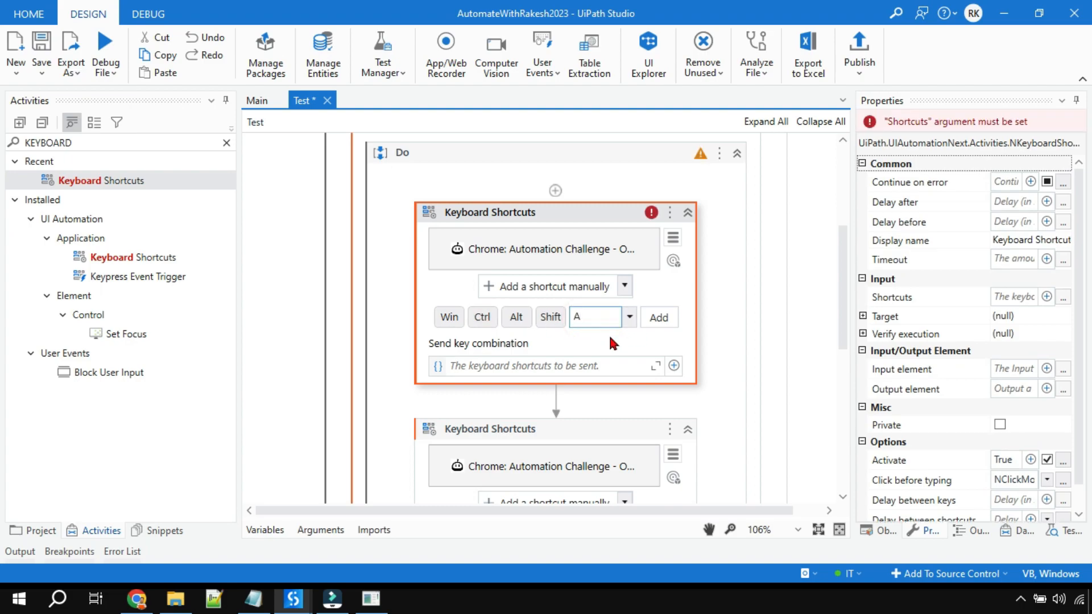
Add Ctrl+A as one combined chip in the first Keyboard Shortcuts activity
left_click(483, 318)
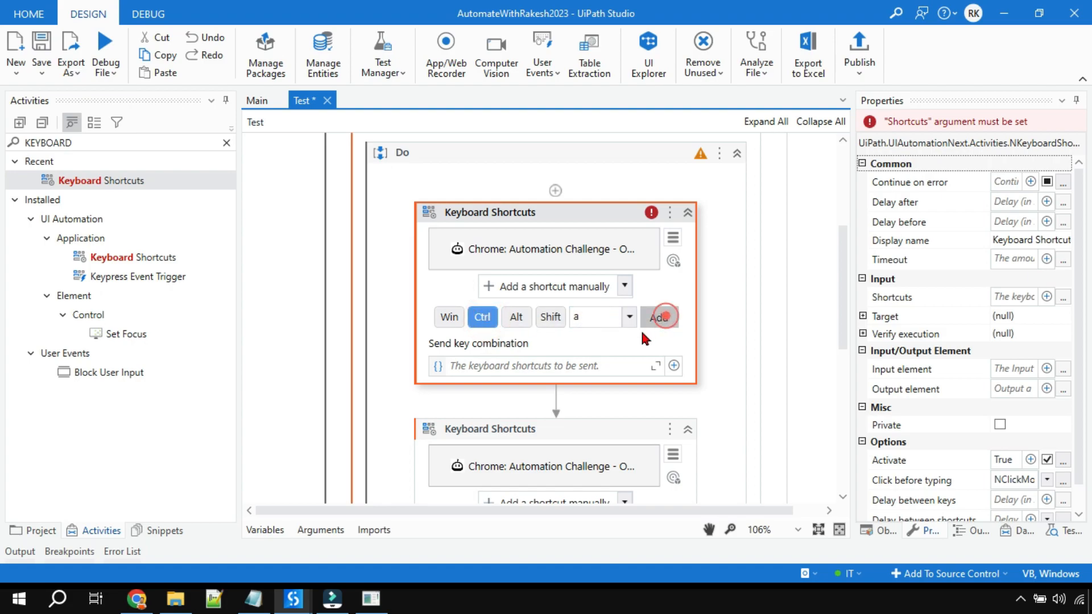
left_click(659, 318)
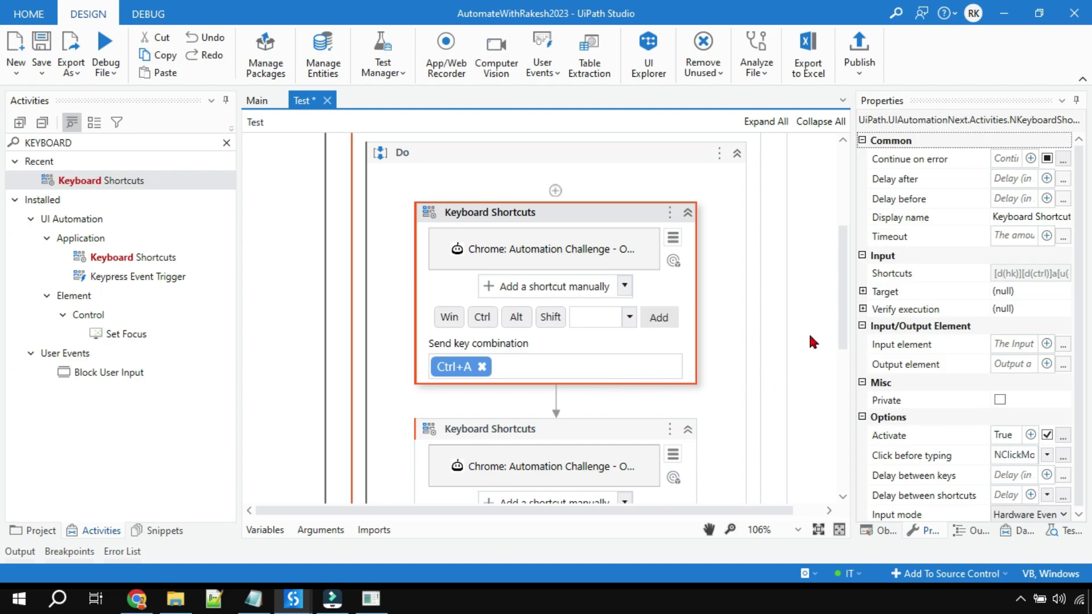
left_click_drag(843, 256, 840, 394)
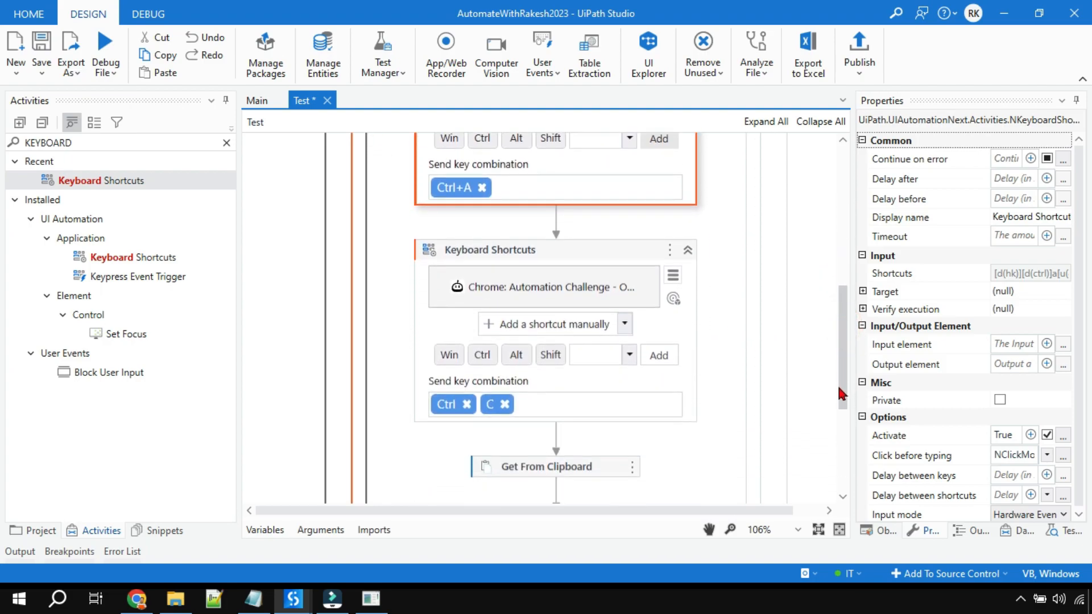
Replace the second activity's separate C and Ctrl chips with one combined Ctrl+C
left_click(508, 399)
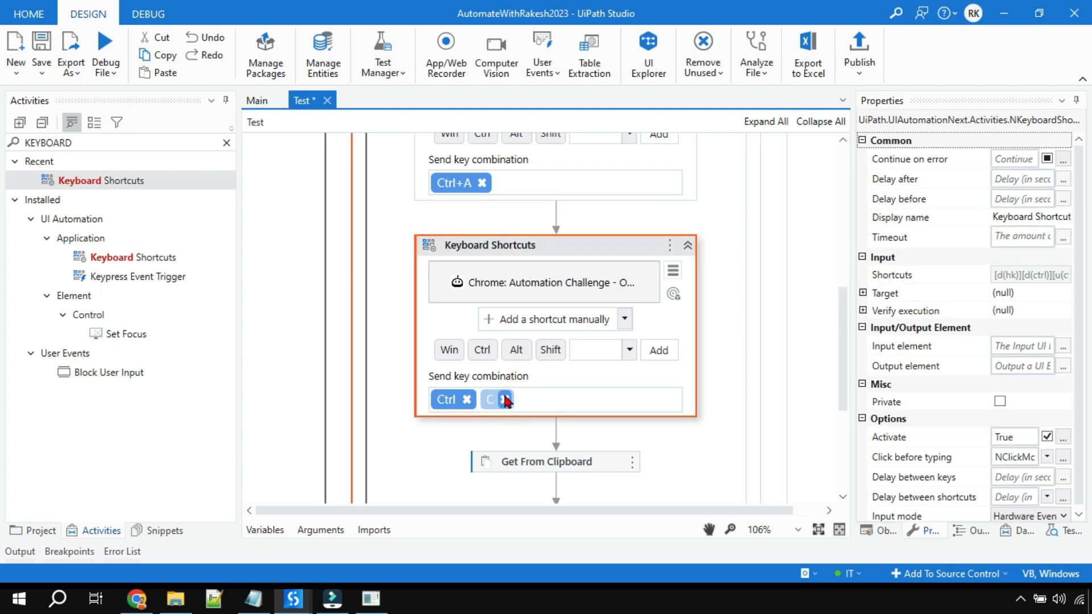
left_click(506, 399)
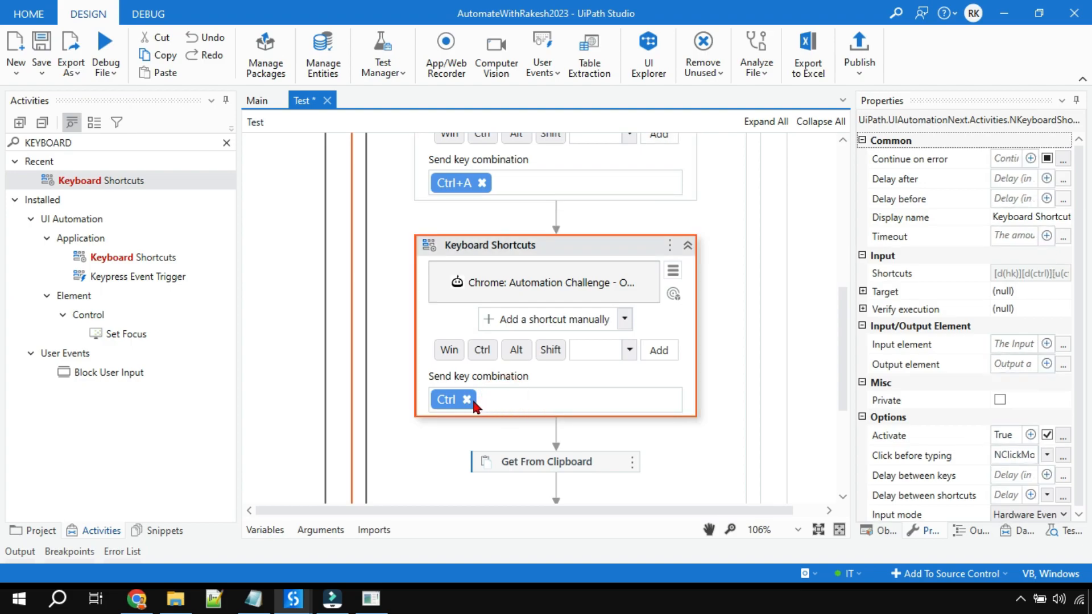
left_click(467, 399)
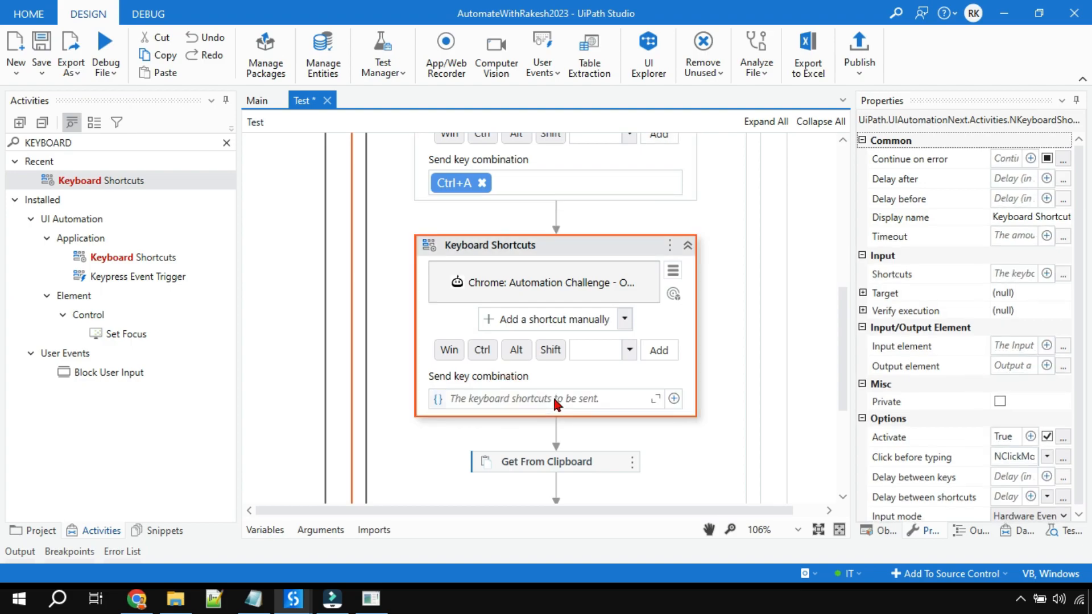
left_click(482, 350)
left_click(597, 350)
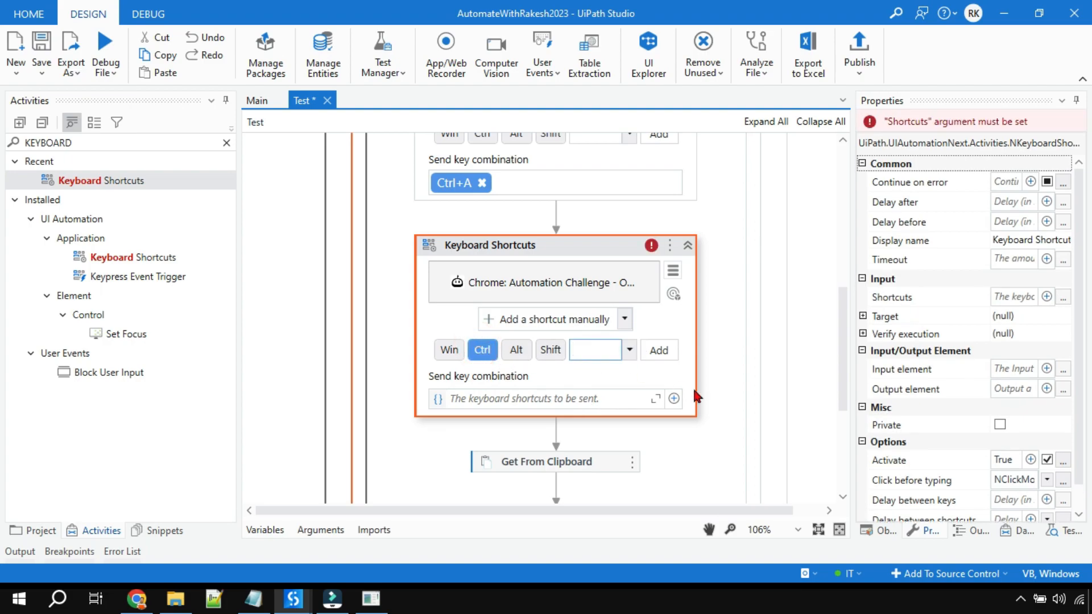
type("c")
left_click(659, 350)
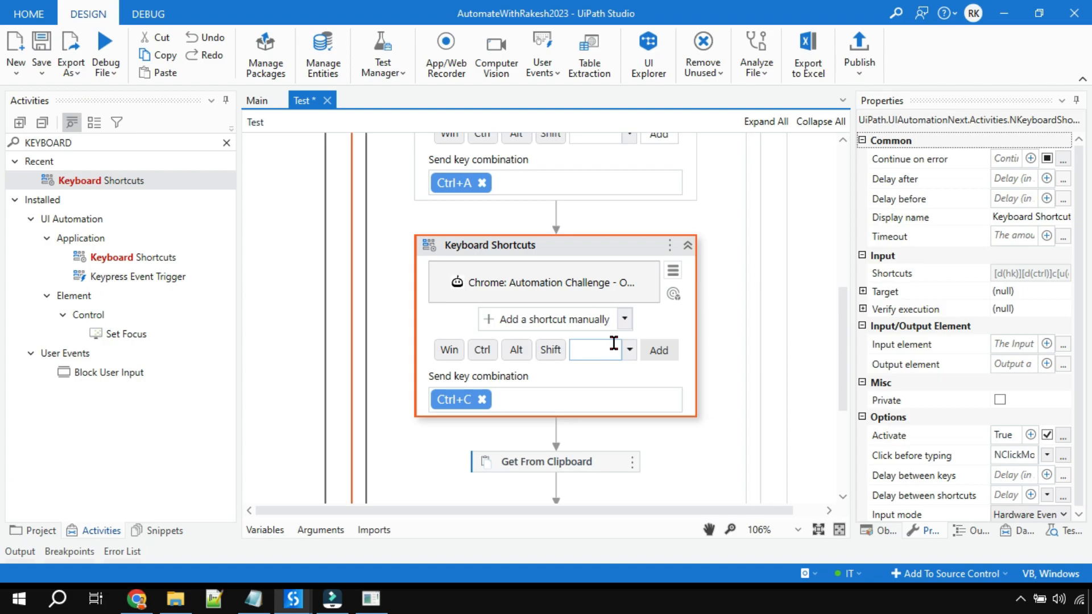
Extend the Notepad test line to abc123233 and select the whole line
left_click(826, 284)
left_click(253, 600)
left_click(755, 225)
left_click(755, 205)
type("233")
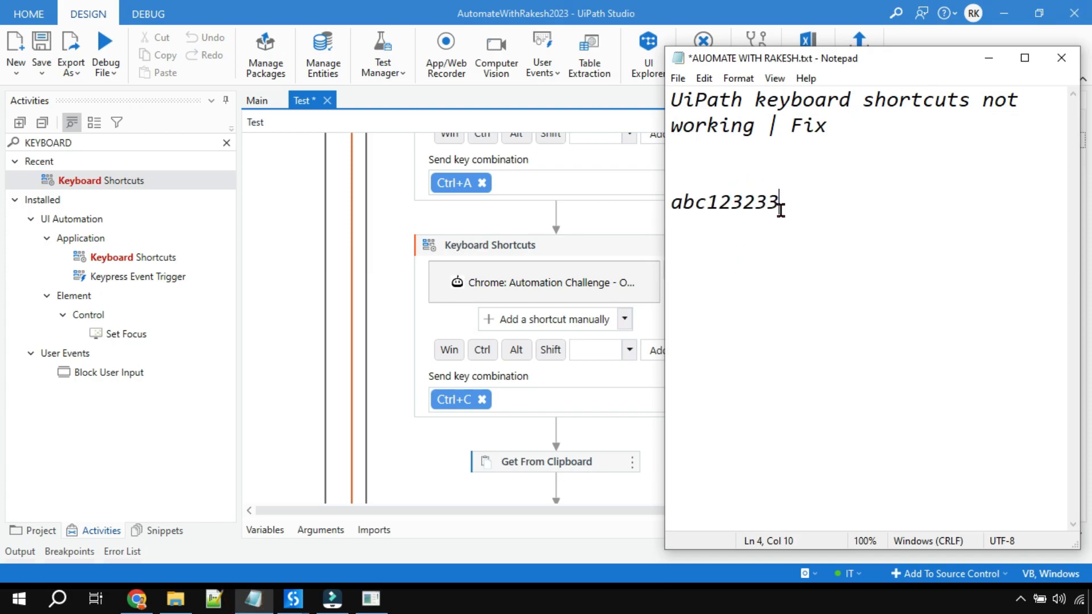
left_click_drag(793, 203, 661, 207)
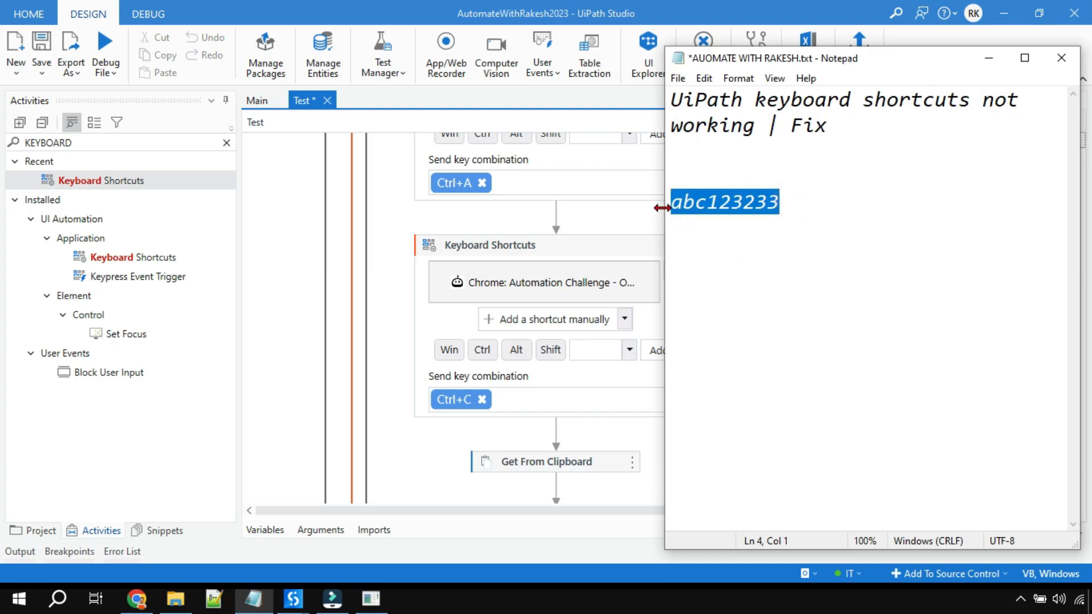
Return to the workflow designer and save the Test workflow
left_click(394, 325)
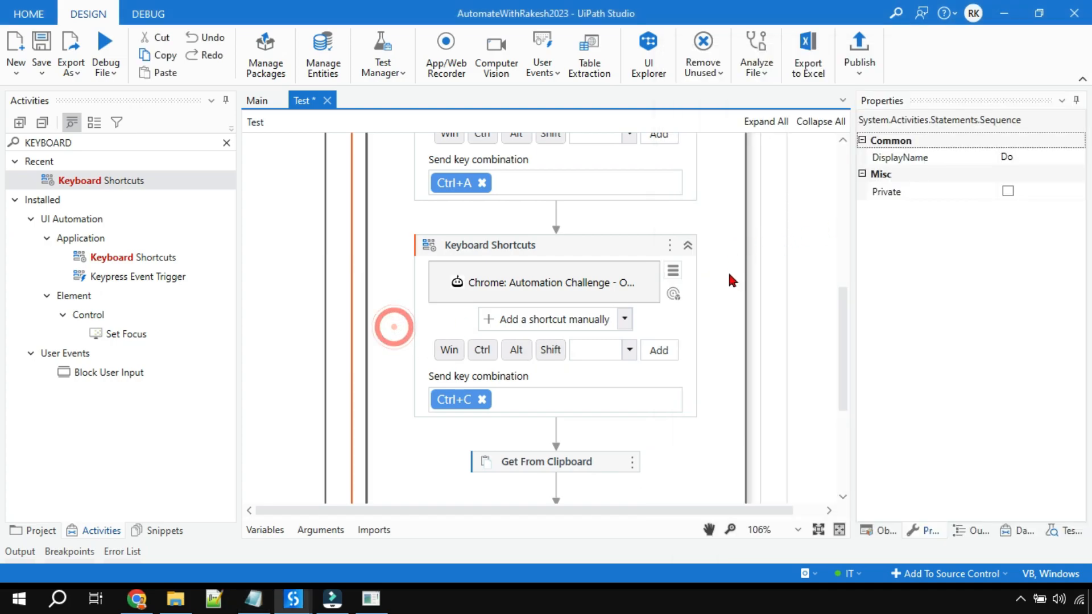
scroll(751, 291, "up", 4)
scroll(773, 297, "up", 3)
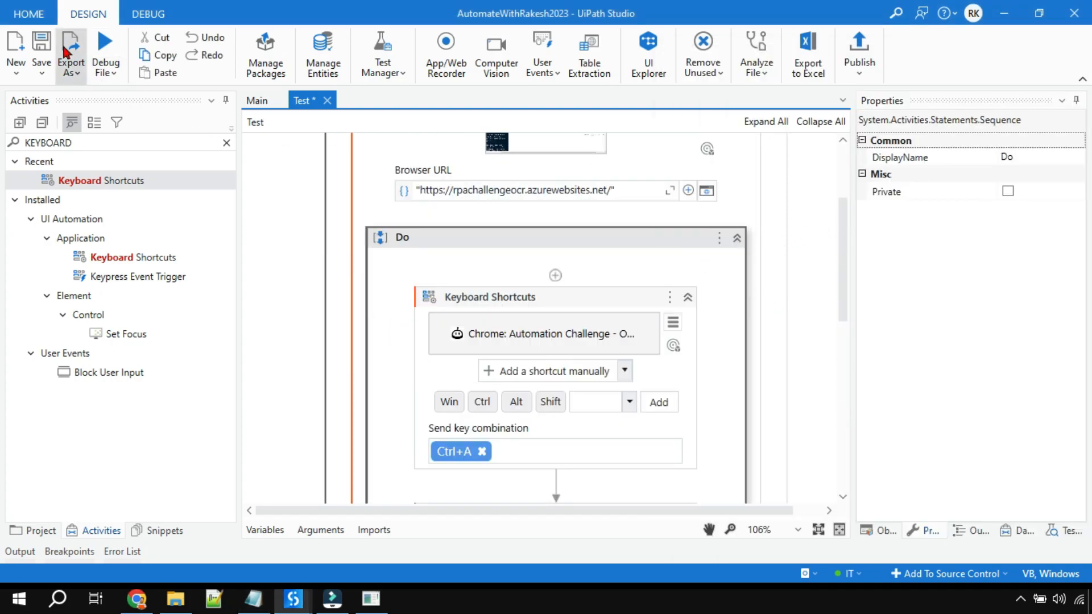
left_click(40, 48)
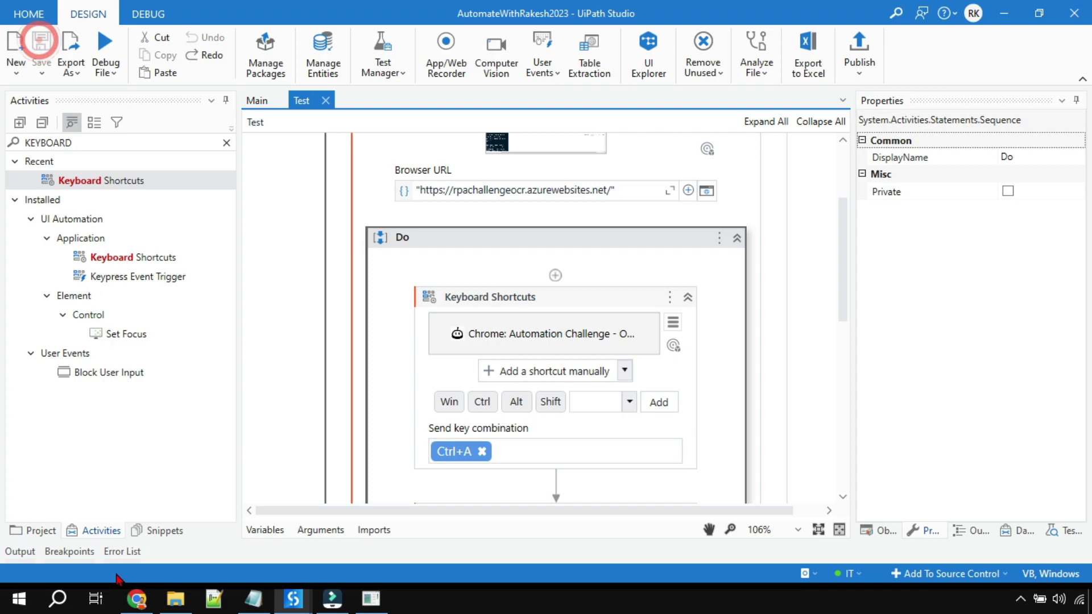
Debug the workflow so it selects and copies the Automation Challenge page text into a message box
left_click(137, 599)
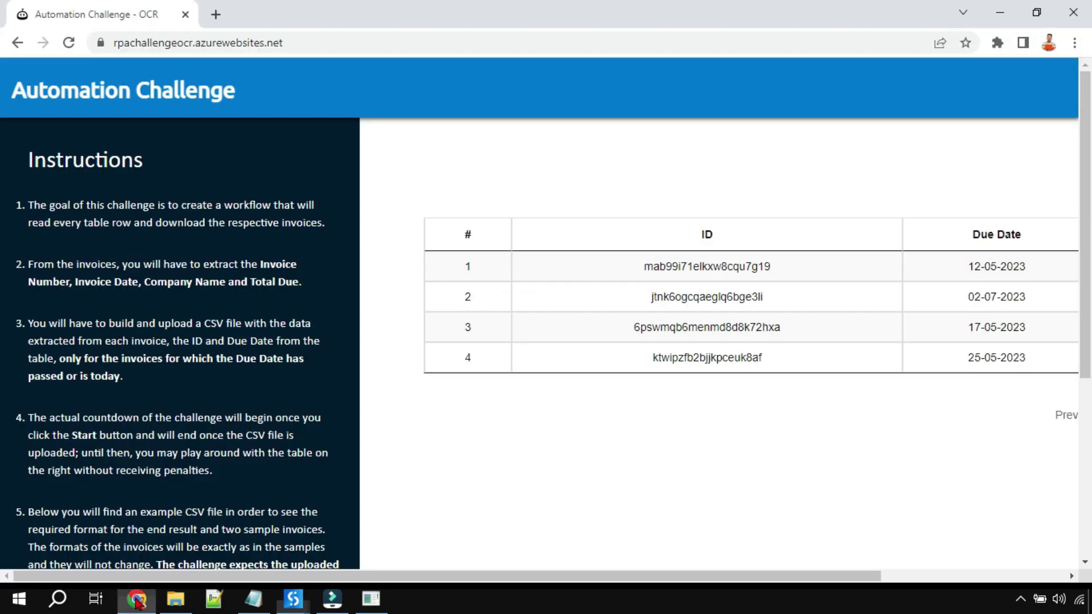
left_click(186, 15)
left_click(107, 48)
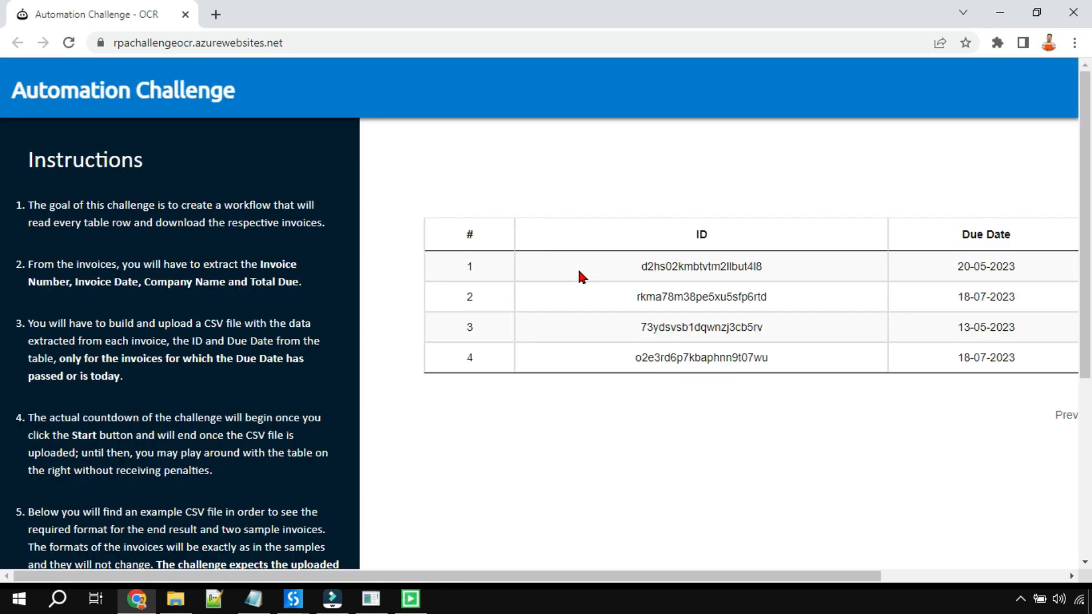
key("ctrl+a")
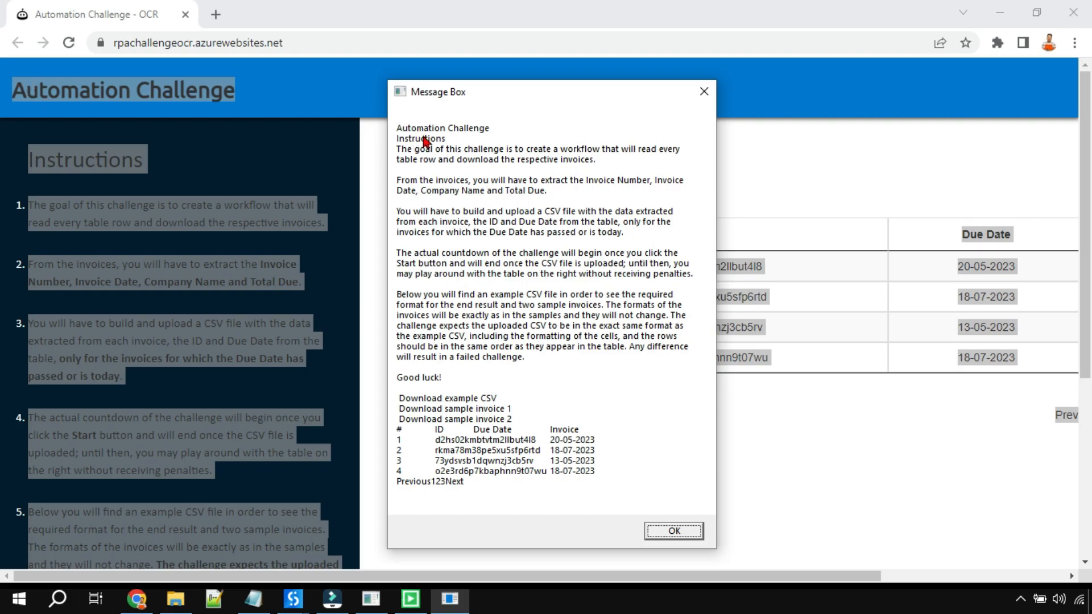
Nudge the copied-text message box upward and dismiss it with OK
left_click_drag(491, 90, 496, 72)
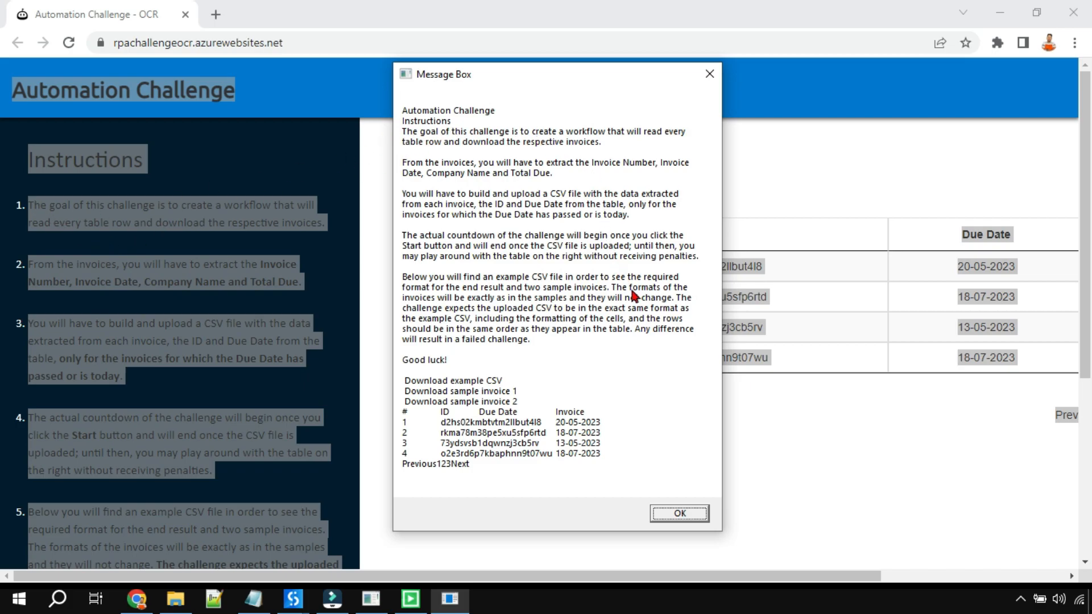
left_click(680, 513)
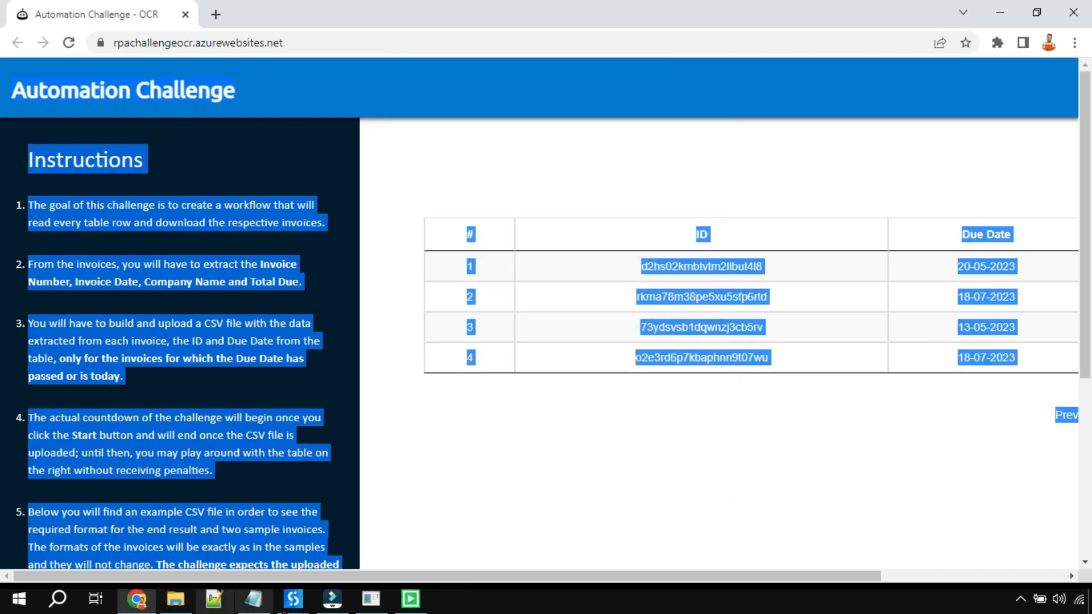
Bring UiPath Studio's debug view back in front from the taskbar
left_click(293, 600)
left_click(204, 504)
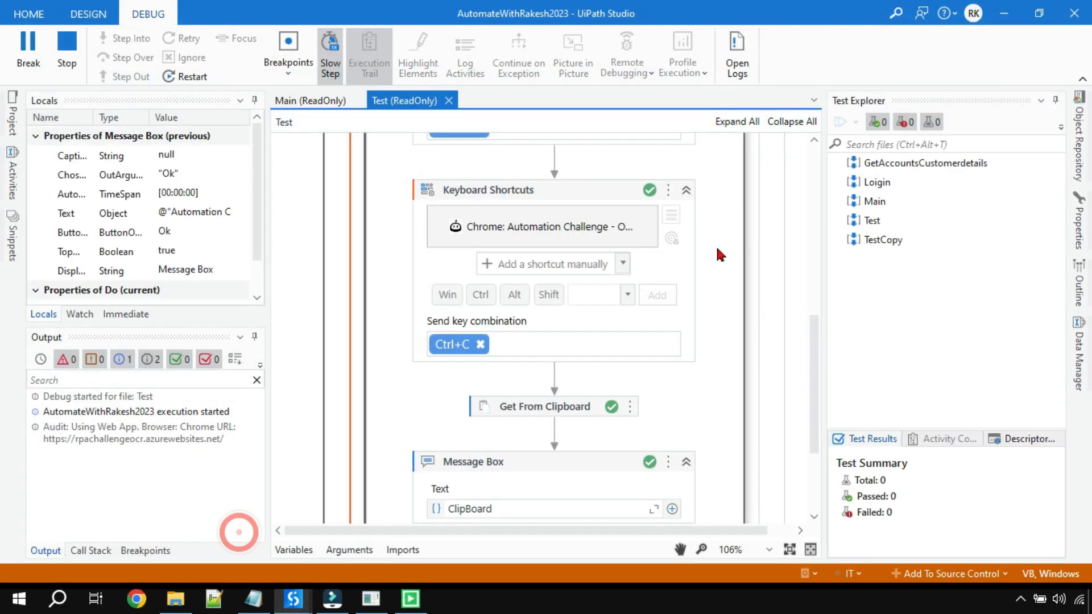